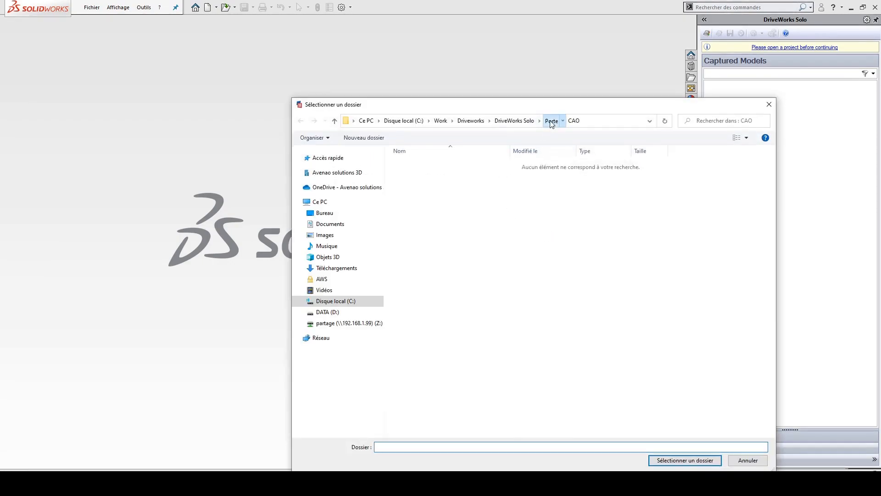
# Create the new DriveWorks project named Porte in the folder C:\Work\Driveworks\DriveWorks Solo\Porte.
pyautogui.click(551, 120)
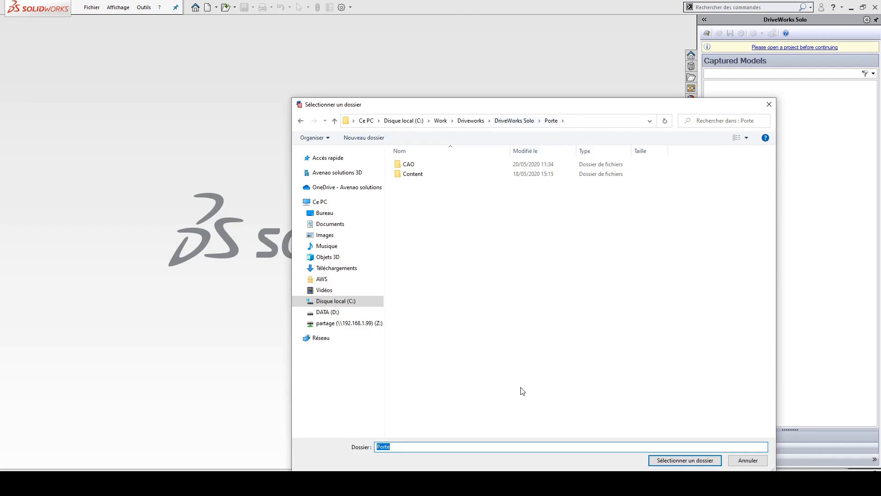
pyautogui.click(694, 461)
pyautogui.press('Tab')
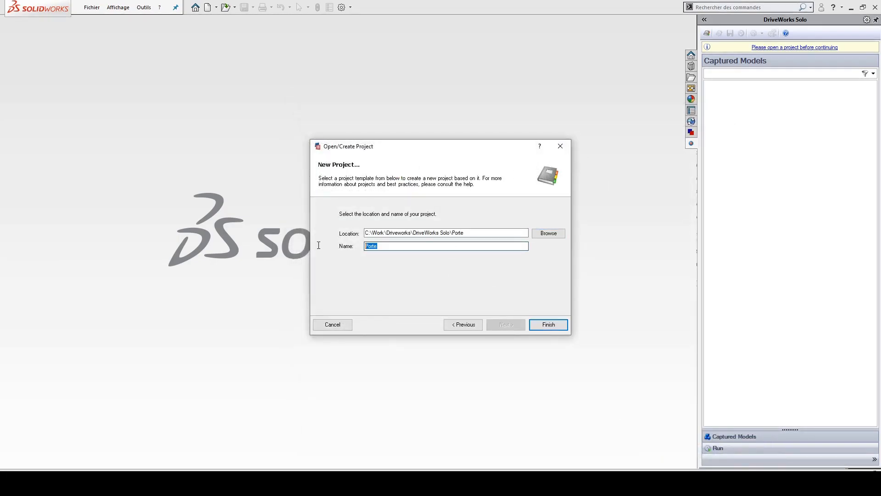
pyautogui.click(549, 324)
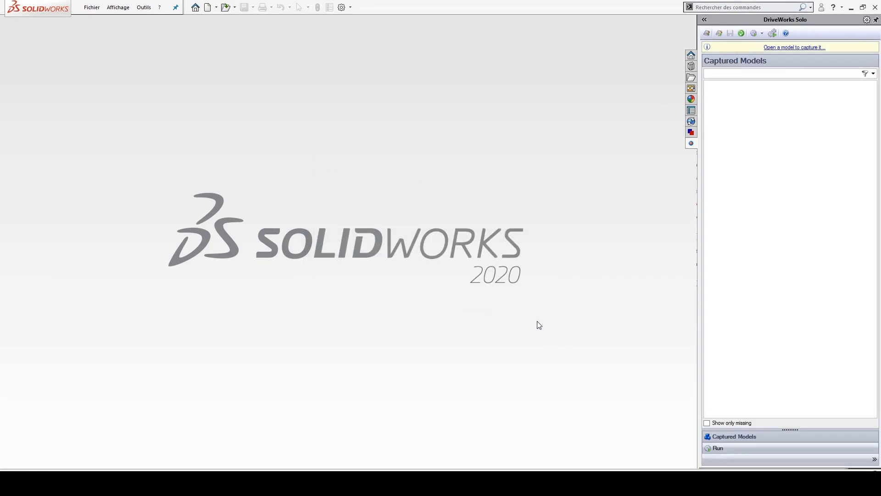
# Switch to File Explorer and examine the files in the Porte project's Content folder.
pyautogui.hotkey('alt', 'Tab')
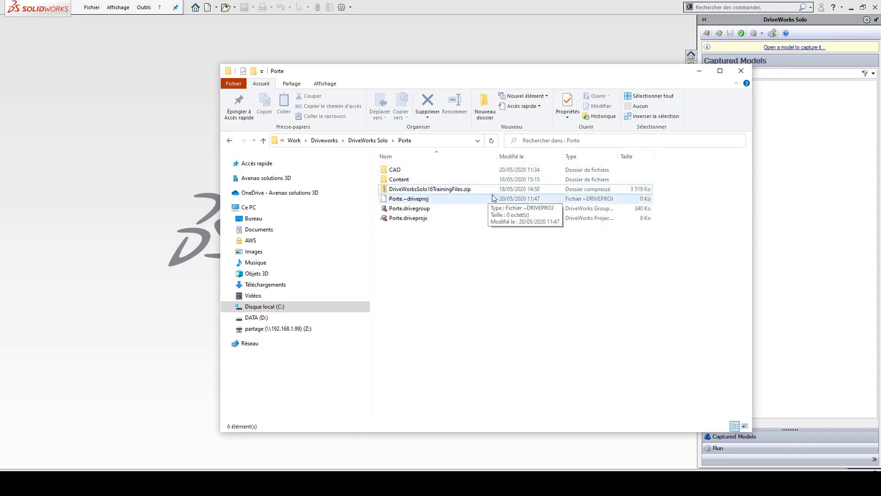
pyautogui.doubleClick(398, 182)
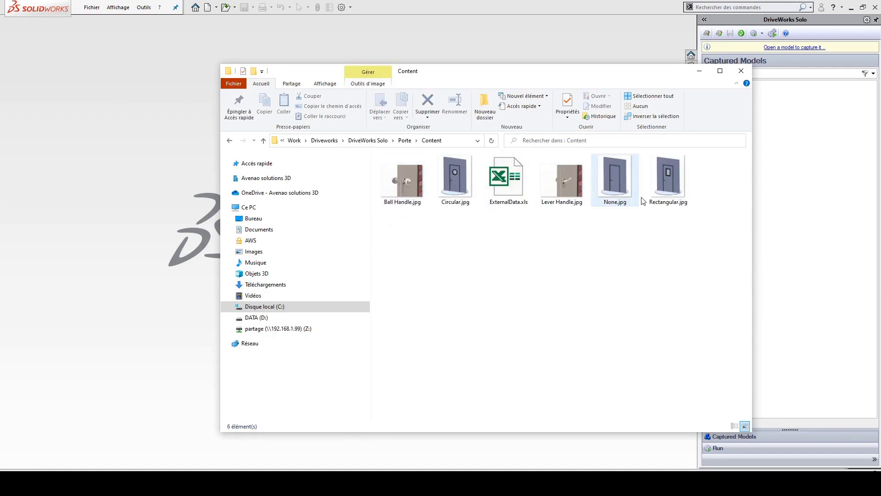
pyautogui.moveTo(670, 227); pyautogui.dragTo(371, 165)
pyautogui.click(444, 244)
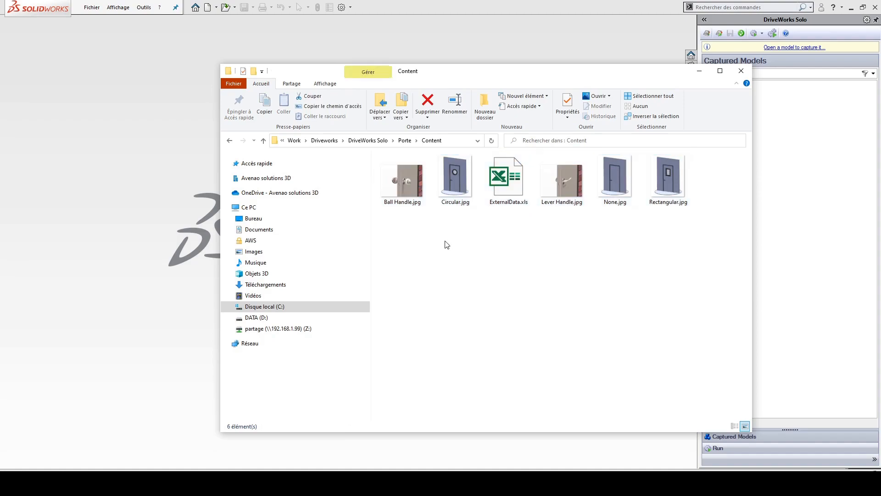
pyautogui.click(404, 140)
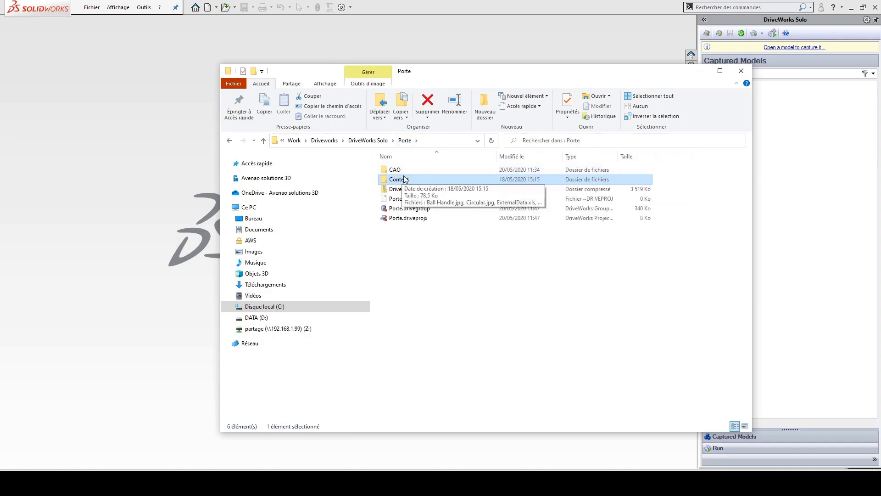
# Look over the project's CAO folder and open the assembly Wooden Door and Frame.SLDASM from it in SOLIDWORKS.
pyautogui.doubleClick(395, 170)
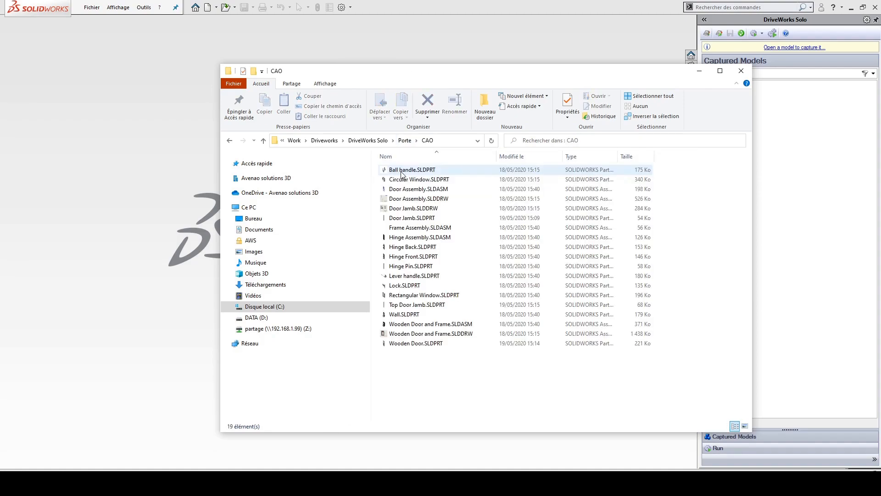
pyautogui.moveTo(522, 379); pyautogui.dragTo(396, 164)
pyautogui.click(447, 366)
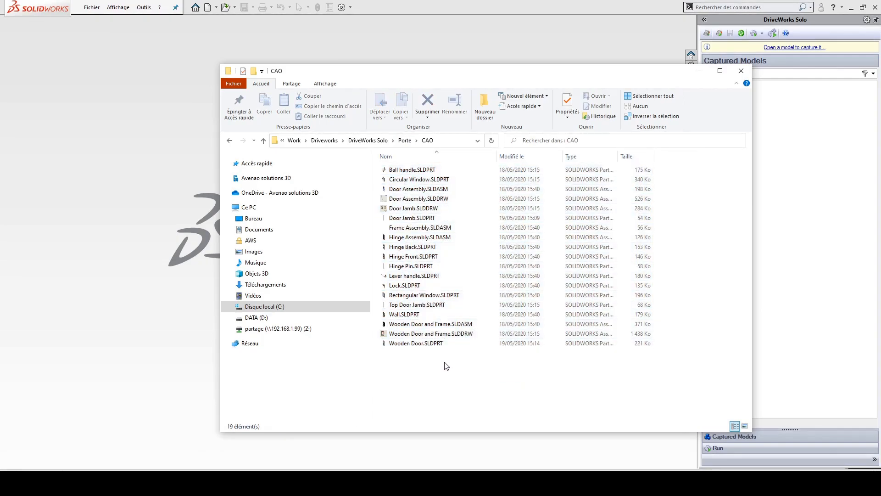
pyautogui.doubleClick(446, 326)
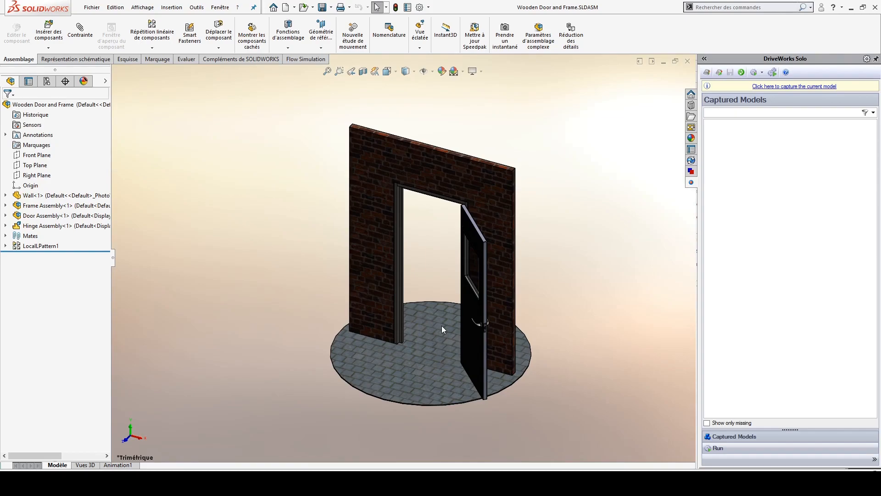
# Examine the door's window, handle and wall opening in the assembly from several angles.
pyautogui.moveTo(438, 293); pyautogui.dragTo(571, 271, button='middle')
pyautogui.scroll(-5, 570, 271)
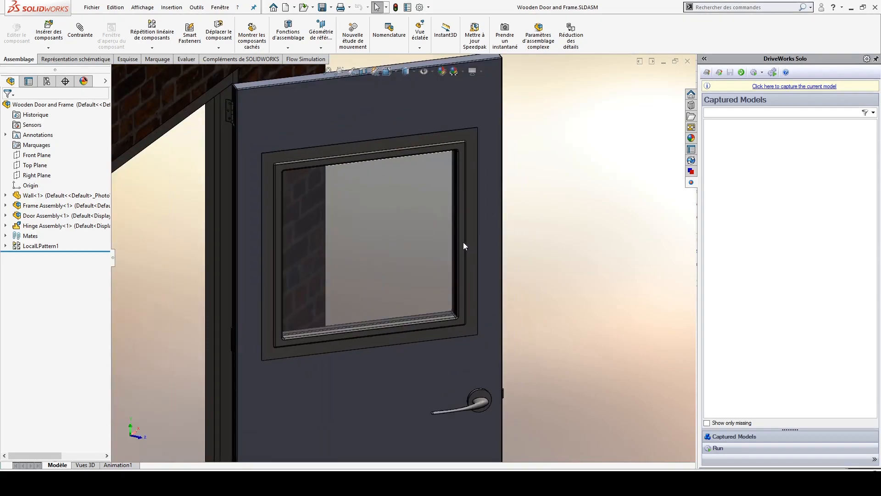
pyautogui.moveTo(449, 214); pyautogui.dragTo(437, 181, button='middle')
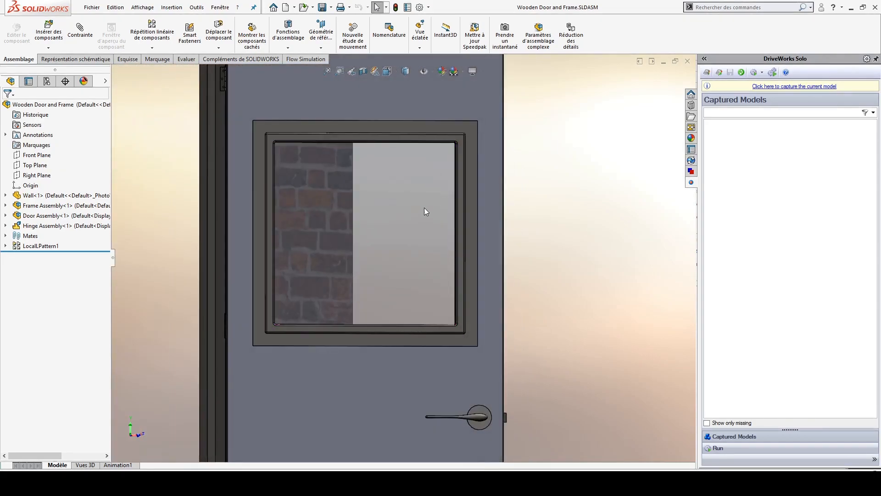
pyautogui.scroll(6, 391, 238)
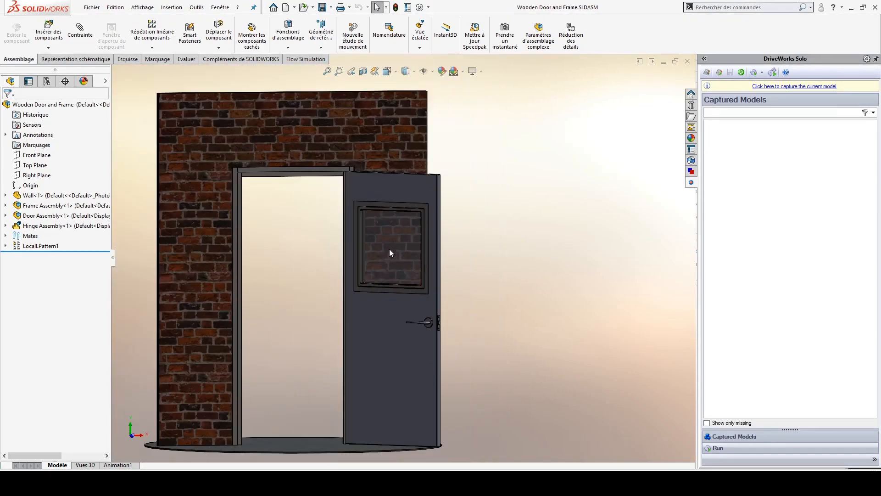
pyautogui.scroll(2, 423, 244)
pyautogui.moveTo(417, 255); pyautogui.dragTo(393, 284, button='middle')
pyautogui.moveTo(336, 296); pyautogui.dragTo(500, 270, button='middle')
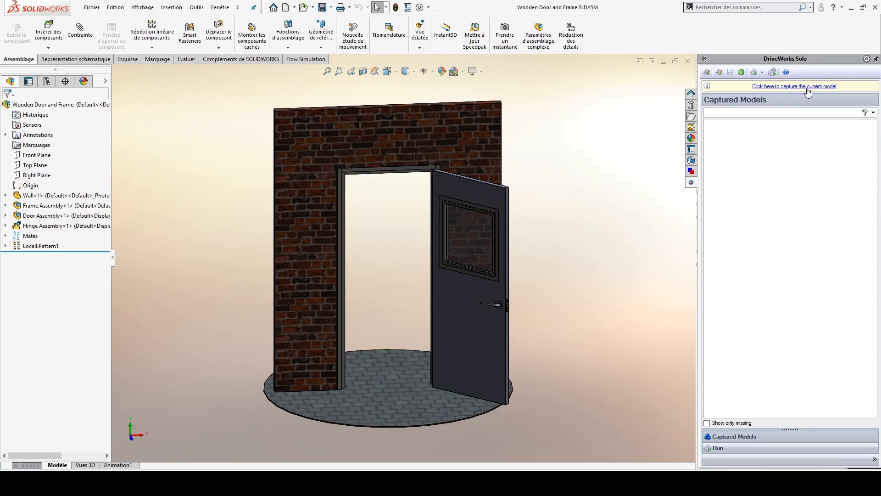
# Capture the Wooden Door and Frame assembly in the project and expand its Frame Assembly and Door Assembly components.
pyautogui.click(789, 87)
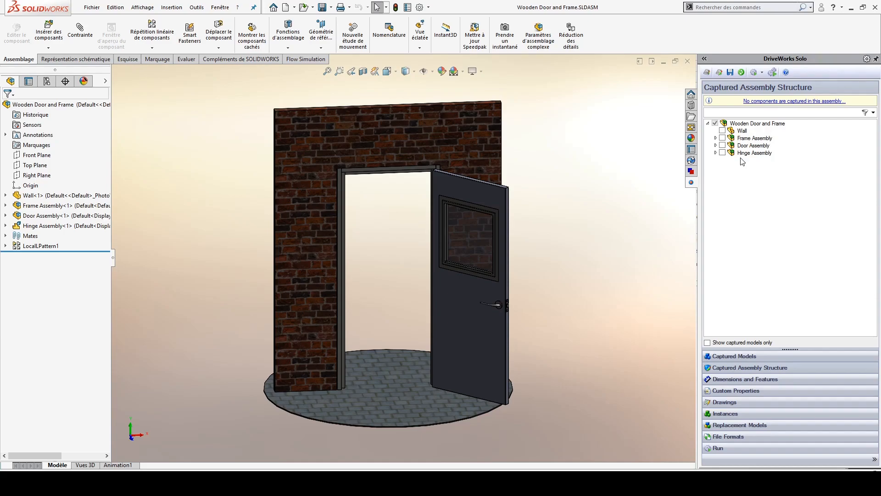
pyautogui.click(716, 137)
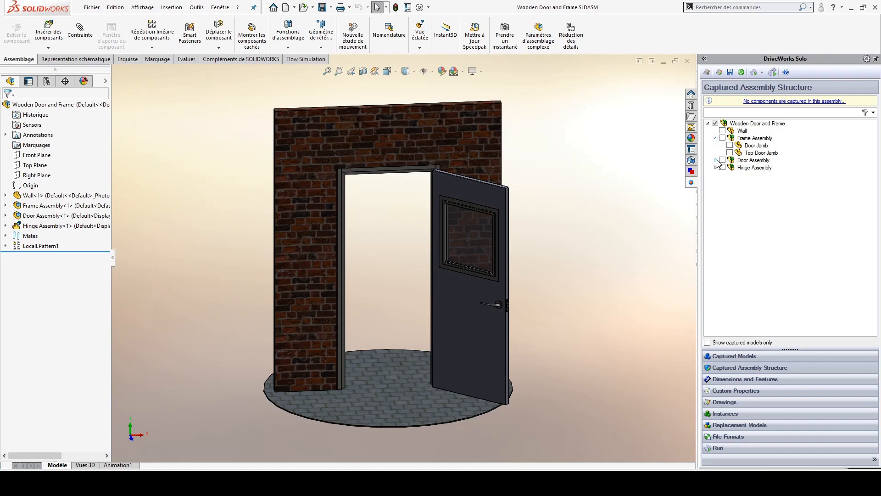
pyautogui.click(716, 160)
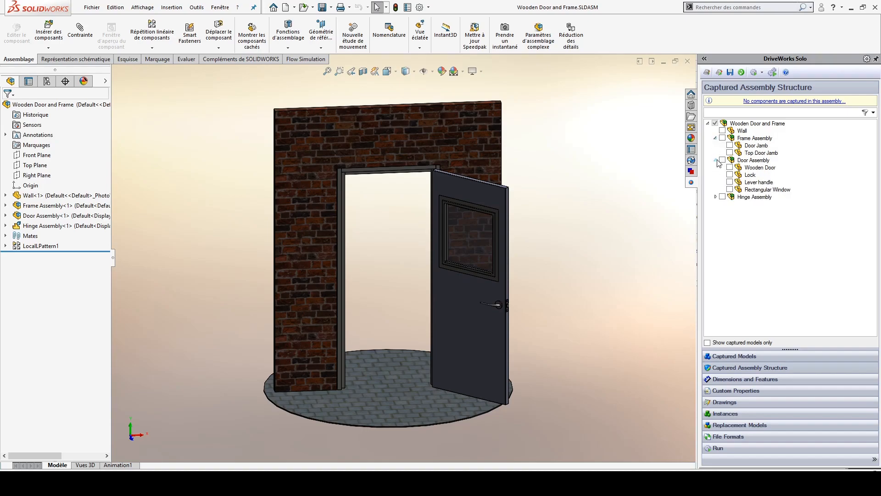
# Capture the Wall part and the Frame Assembly with its Door Jamb and Top Door Jamb.
pyautogui.click(723, 131)
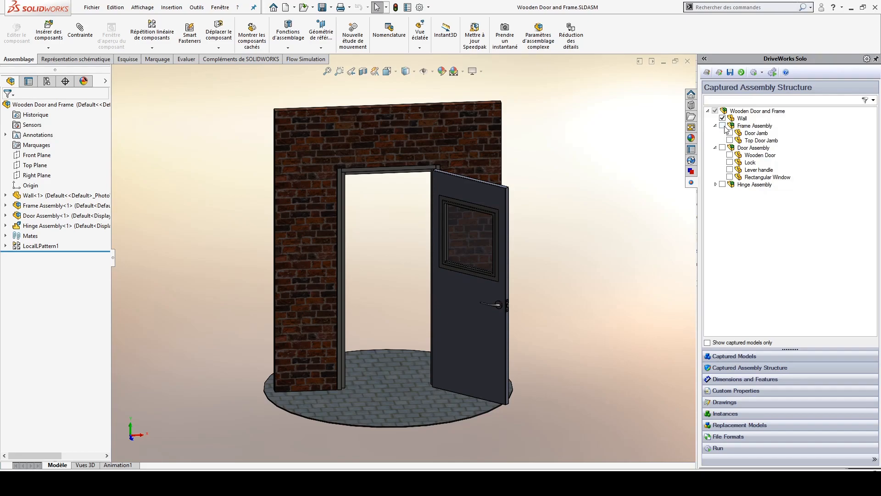
pyautogui.click(723, 126)
pyautogui.click(730, 133)
pyautogui.click(730, 140)
# Capture the Door Assembly with its Wooden Door, Lever handle and Rectangular Window, and save the project.
pyautogui.click(723, 148)
pyautogui.click(730, 156)
pyautogui.click(730, 169)
pyautogui.click(730, 177)
pyautogui.click(731, 74)
# Expand both subassemblies in the list of captured models and open the Wall part from it.
pyautogui.click(743, 356)
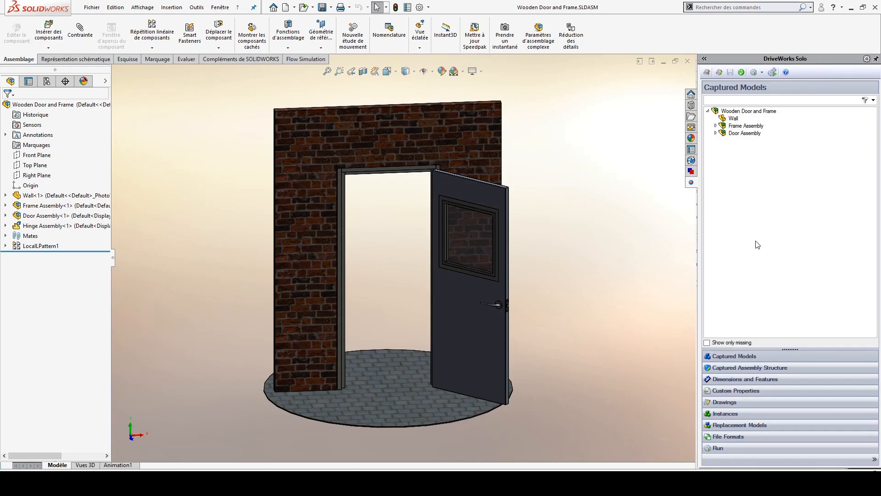
pyautogui.click(716, 126)
pyautogui.click(716, 148)
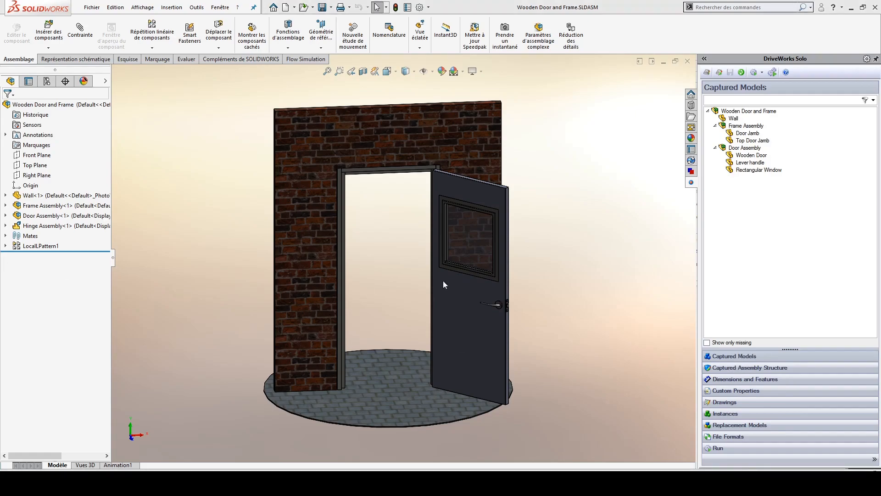
pyautogui.click(725, 121)
pyautogui.doubleClick(725, 118)
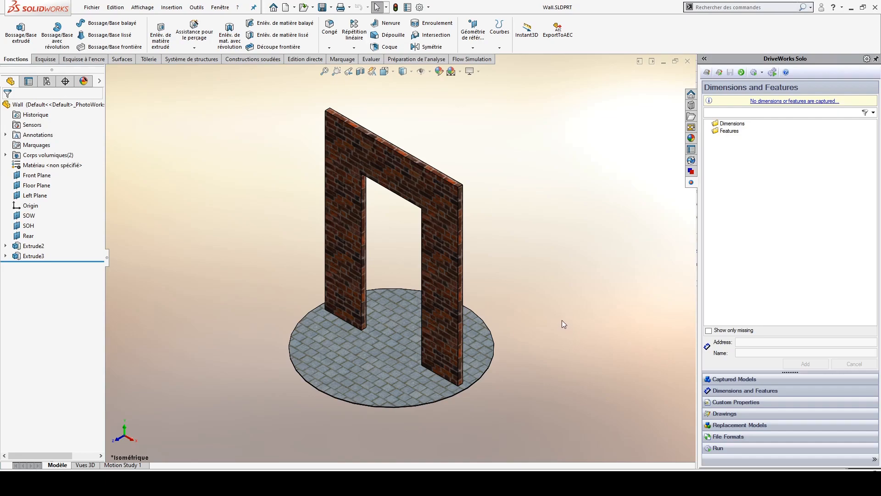
# Capture the offset dimension of the SOW plane in the Wall part under the name Ouverture Largeur.
pyautogui.moveTo(566, 319); pyautogui.dragTo(618, 312, button='middle')
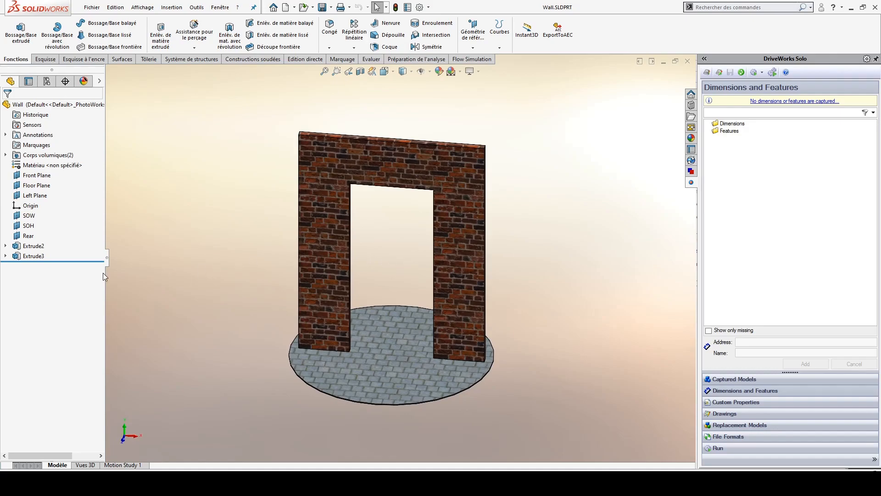
pyautogui.click(28, 216)
pyautogui.moveTo(332, 275); pyautogui.dragTo(406, 287, button='middle')
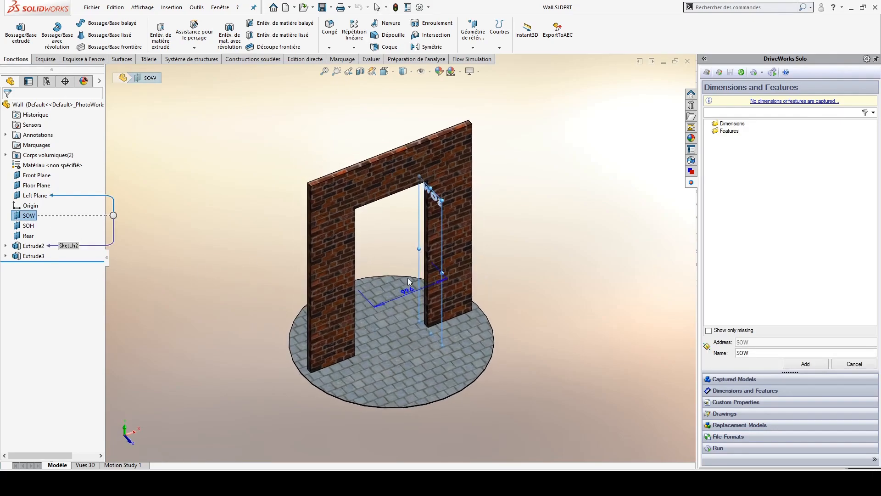
pyautogui.scroll(-1, 417, 271)
pyautogui.scroll(-1, 350, 211)
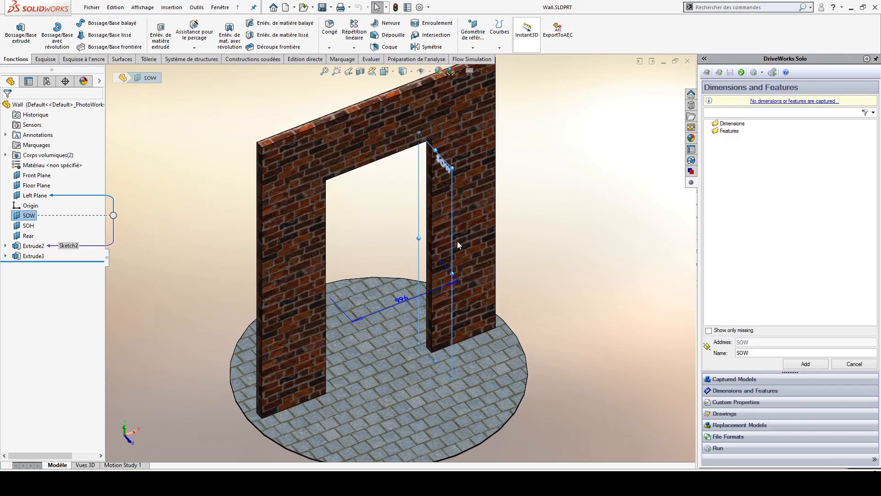
pyautogui.moveTo(409, 316); pyautogui.dragTo(402, 295, button='middle')
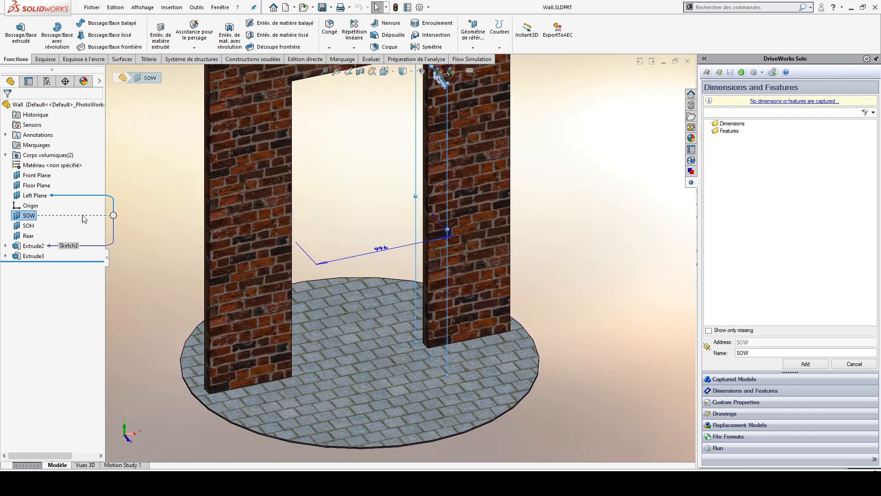
pyautogui.click(389, 248)
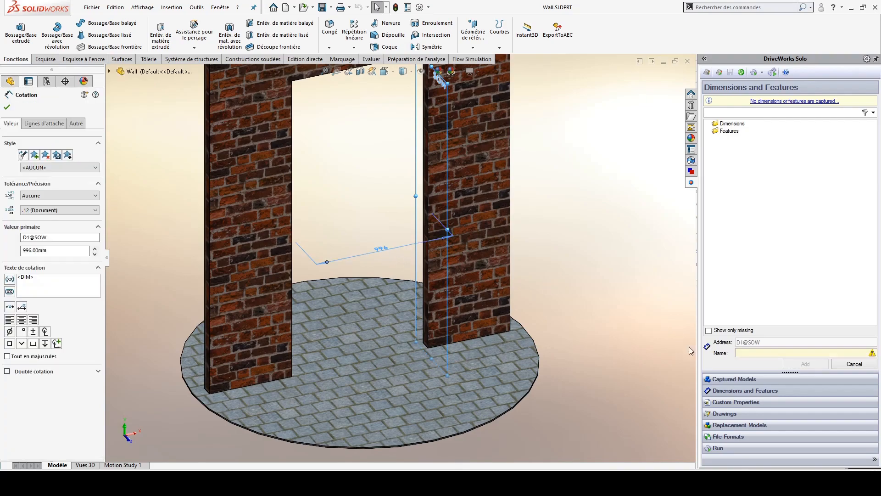
pyautogui.click(760, 353)
pyautogui.write('Ouver')
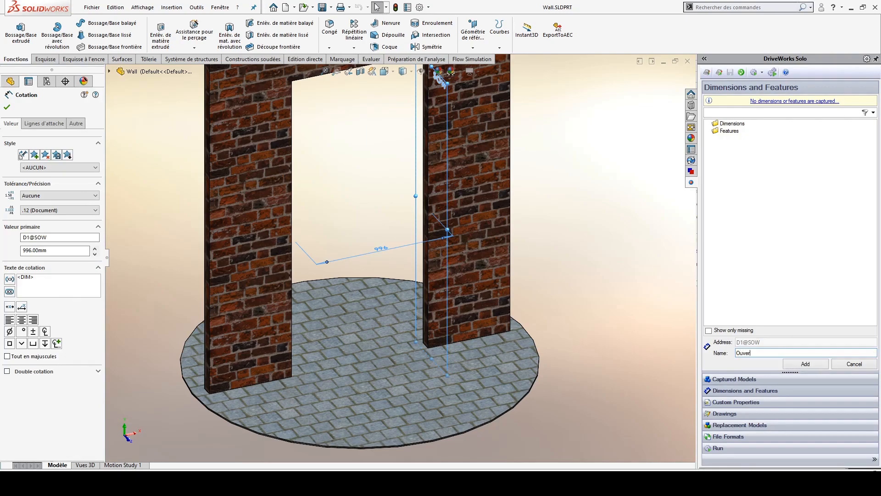
pyautogui.write('ture Largeur')
pyautogui.press('Return')
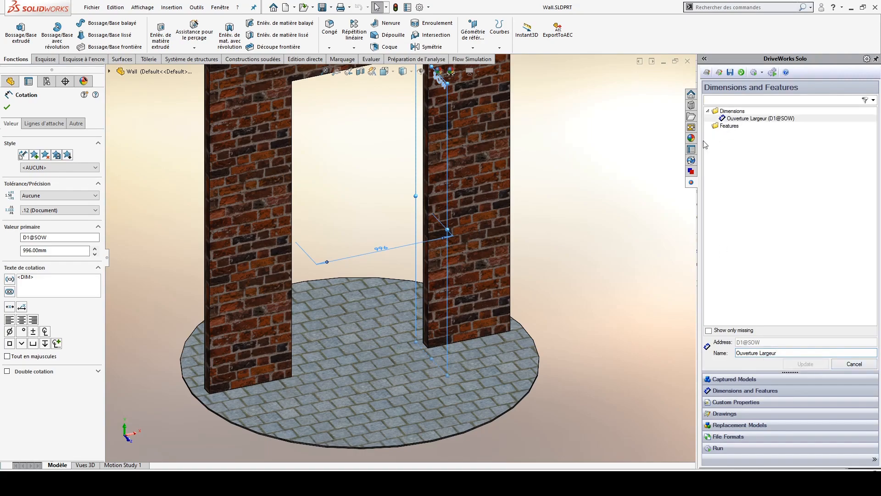
# Capture the height dimension of the SOH plane under the name Ouverture Hauteur.
pyautogui.moveTo(569, 233); pyautogui.dragTo(478, 201, button='middle')
pyautogui.click(208, 220)
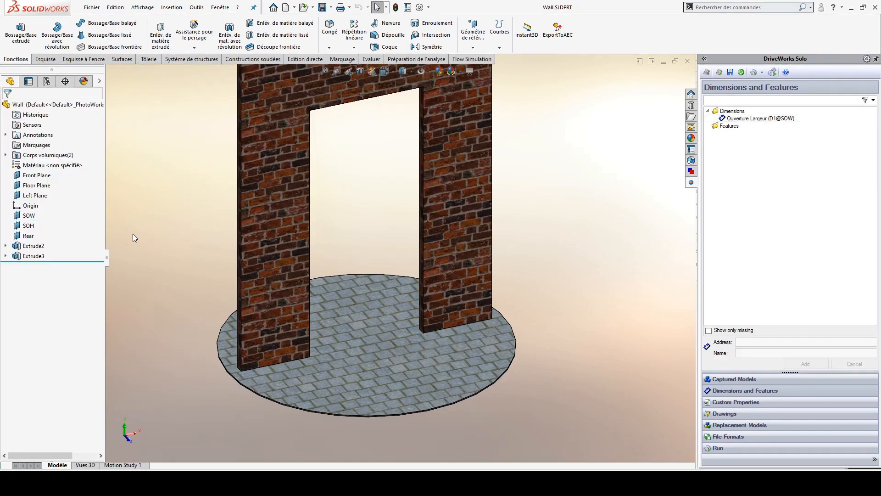
pyautogui.click(28, 226)
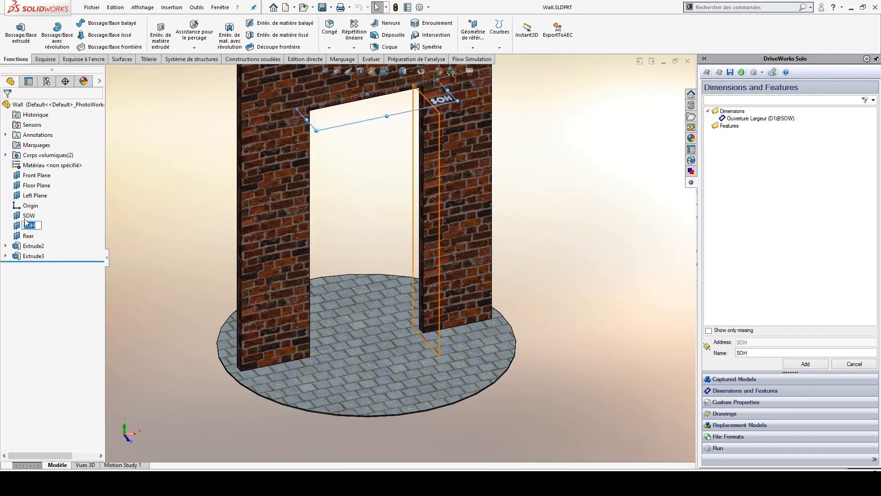
pyautogui.click(390, 229)
pyautogui.click(785, 351)
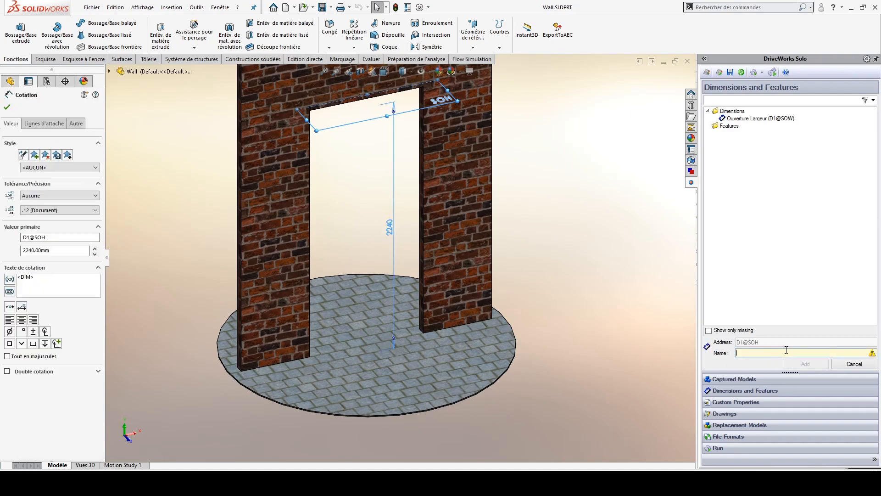
pyautogui.write('Ouvertu')
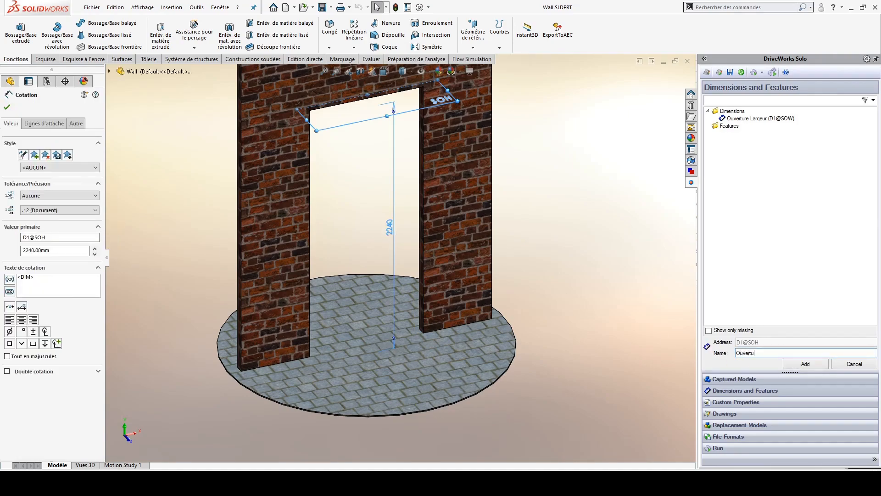
pyautogui.write('re Hauteur')
pyautogui.press('Return')
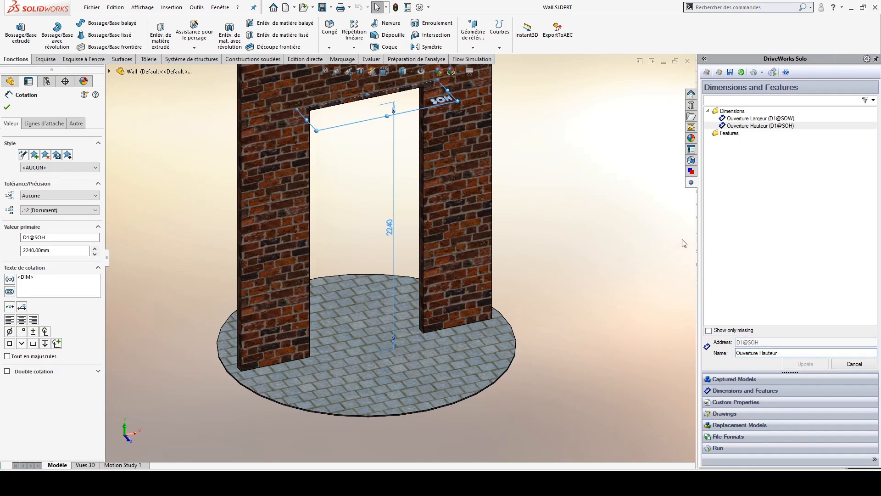
# Save the project, then close the Wall part and return to the list of captured models.
pyautogui.click(731, 75)
pyautogui.click(687, 61)
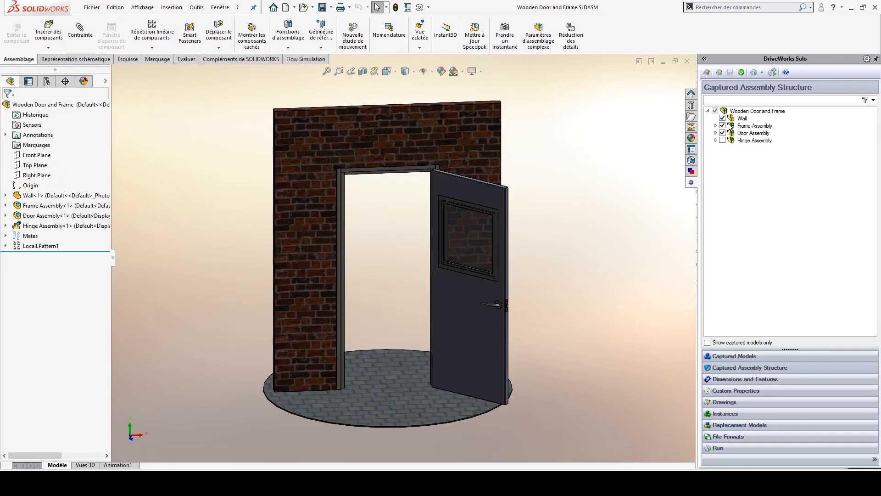
pyautogui.click(736, 358)
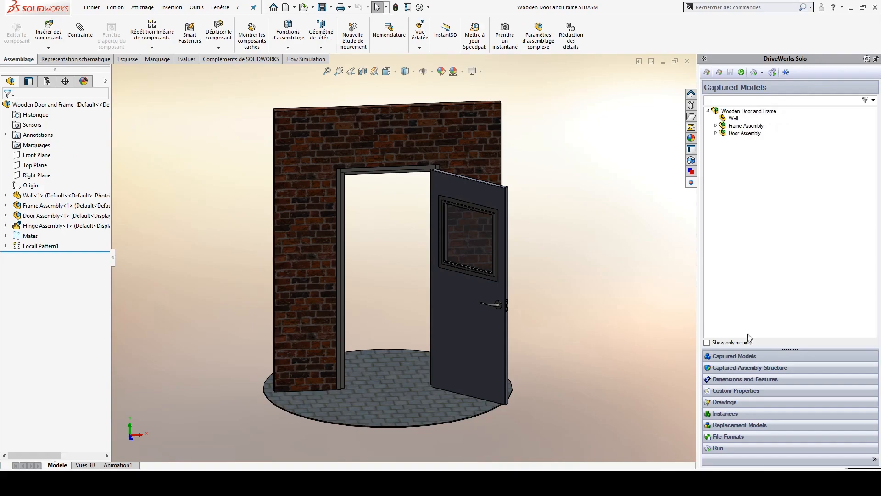
# Expand the Frame Assembly in the list of captured models and open its Door Jamb part.
pyautogui.click(714, 129)
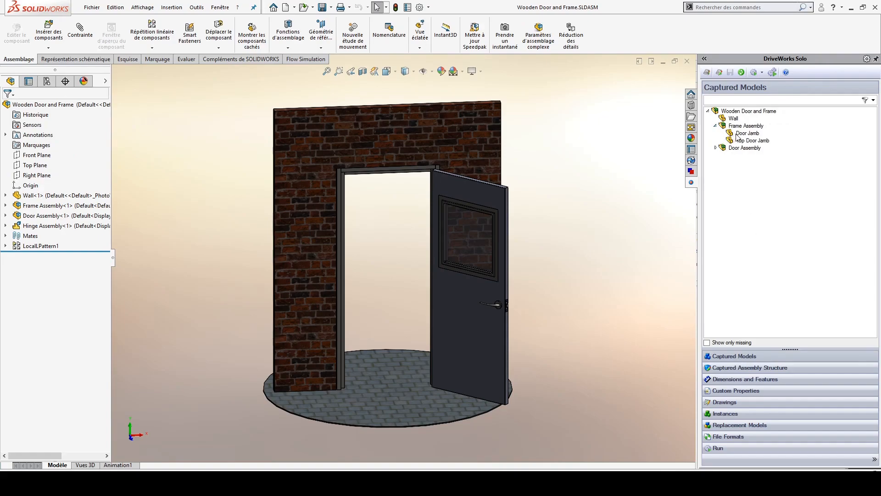
pyautogui.click(736, 136)
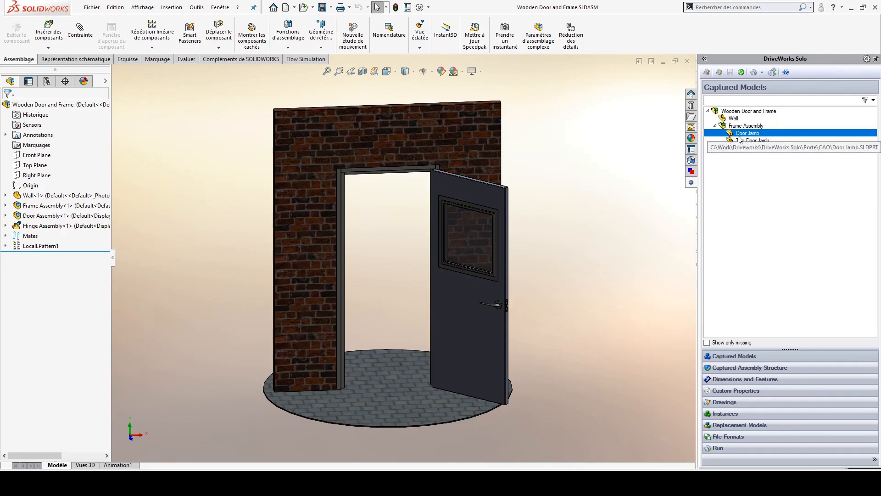
pyautogui.doubleClick(733, 135)
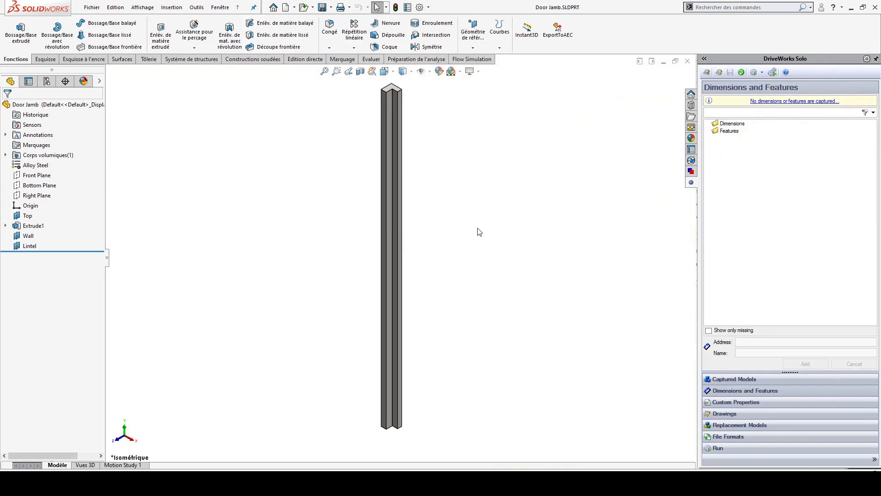
# Capture the offset dimension of the Top plane in the Door Jamb under the name Longueur and save the project.
pyautogui.click(28, 216)
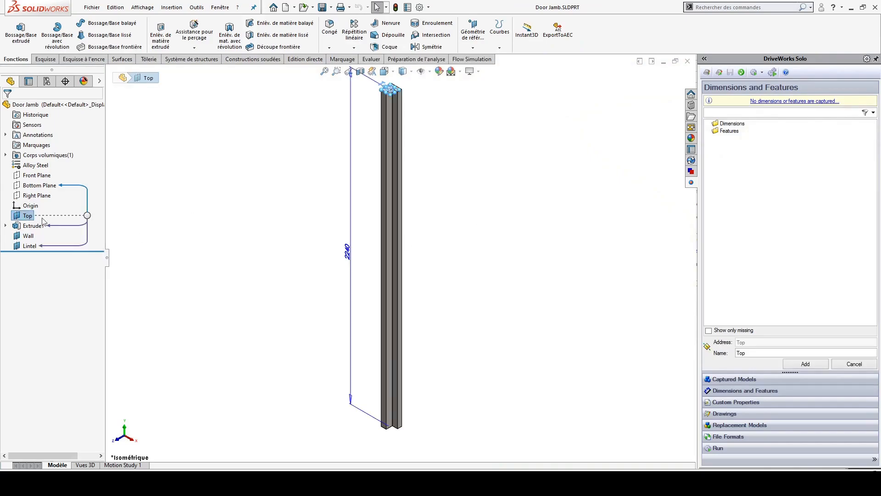
pyautogui.click(347, 252)
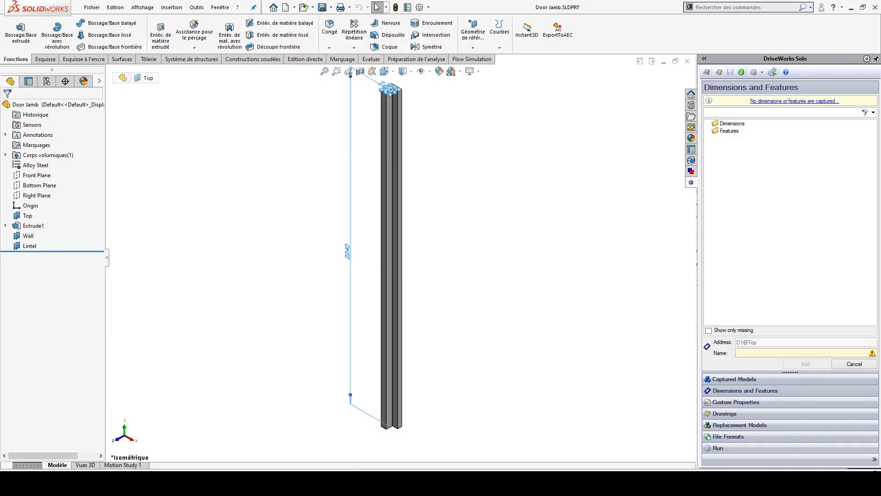
pyautogui.click(742, 351)
pyautogui.write('Longueur')
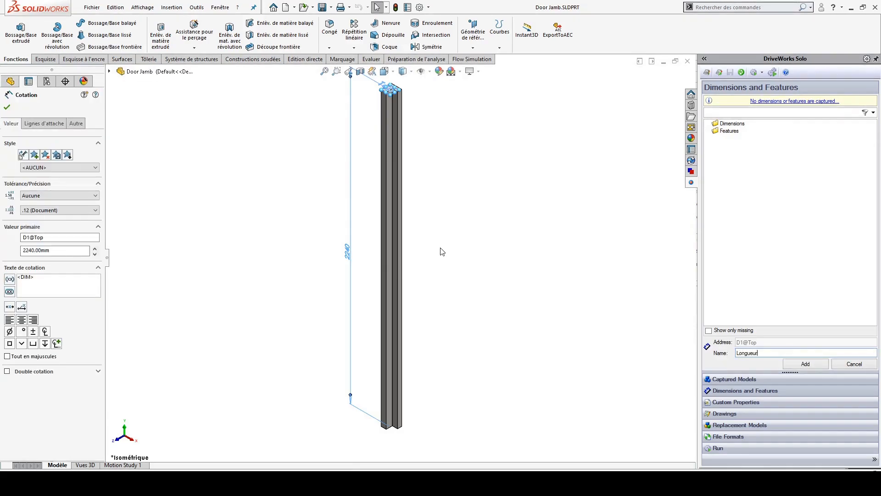
pyautogui.press('Return')
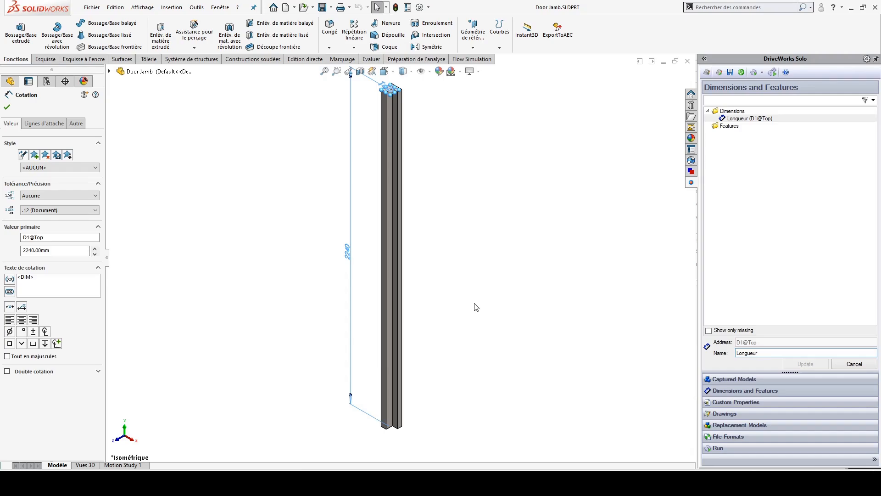
pyautogui.click(495, 267)
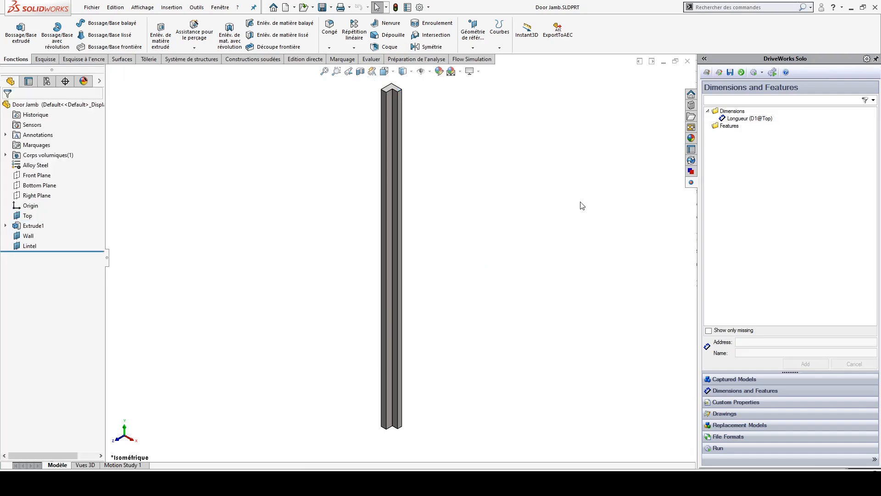
pyautogui.click(731, 74)
# Capture the Door Jamb's custom properties Date, Description and DWColor, then save the project.
pyautogui.click(728, 403)
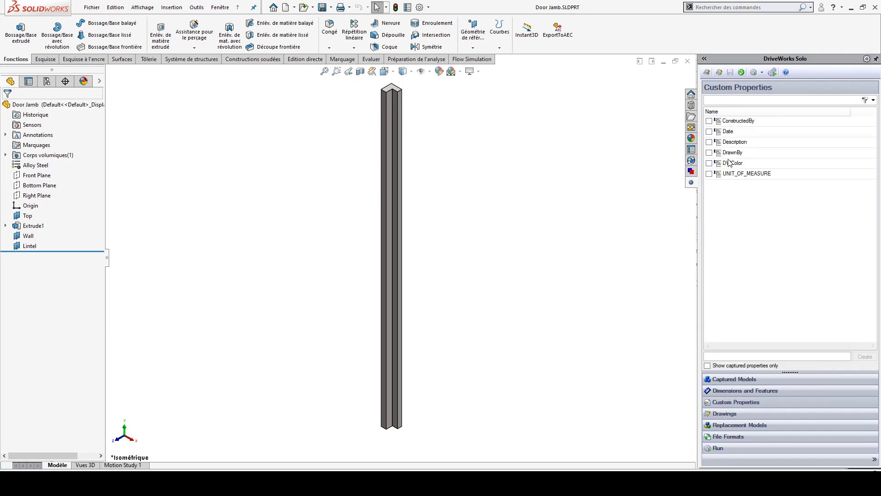
pyautogui.click(710, 143)
pyautogui.click(770, 354)
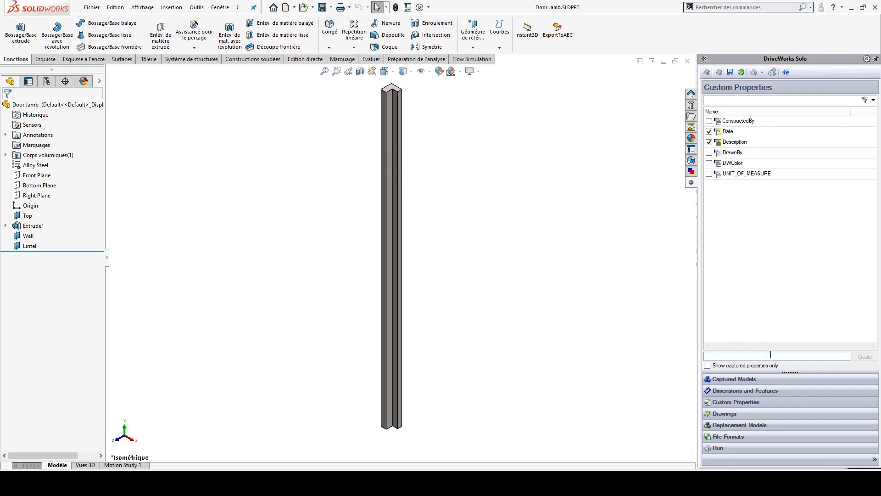
pyautogui.write('DWColor')
pyautogui.moveTo(727, 356); pyautogui.dragTo(678, 355)
pyautogui.click(710, 164)
pyautogui.click(729, 73)
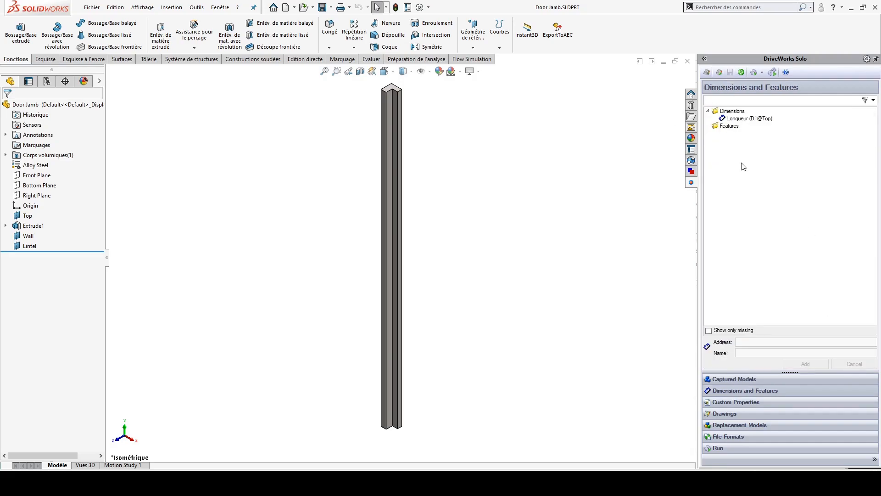
# Capture the drawing file Door Jamb.SLDDRW from the CAO folder for the Door Jamb part.
pyautogui.click(736, 414)
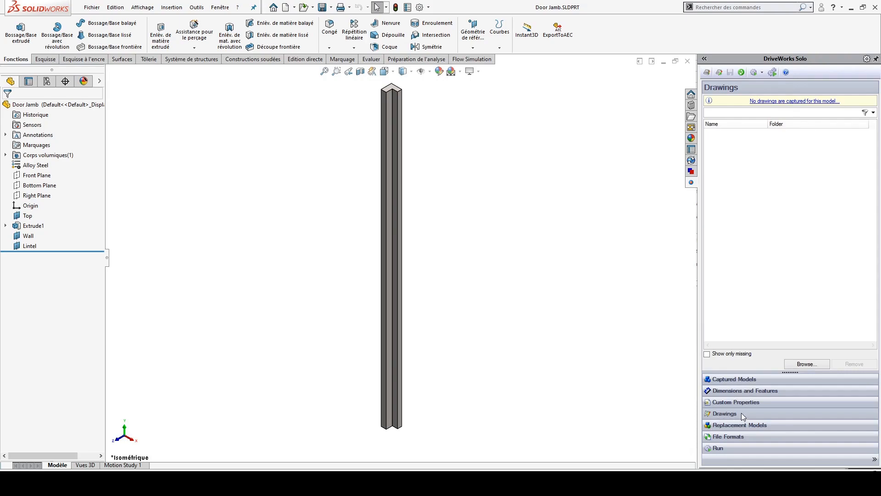
pyautogui.click(803, 363)
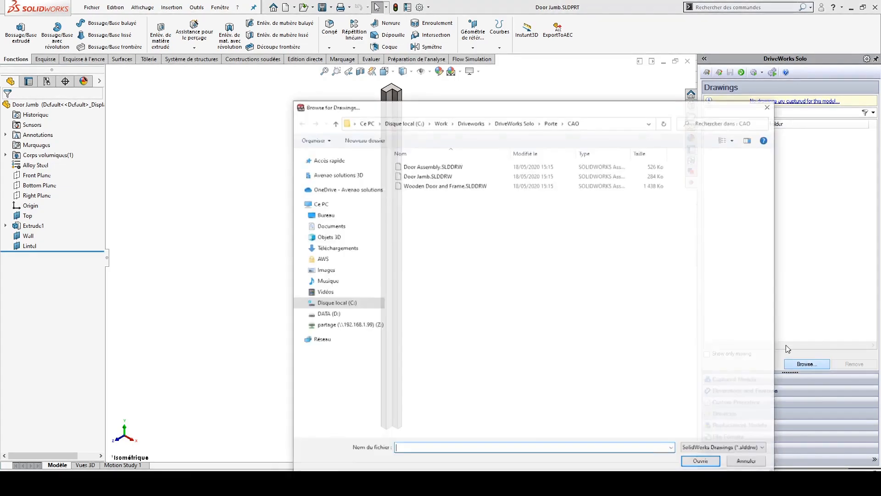
pyautogui.click(431, 177)
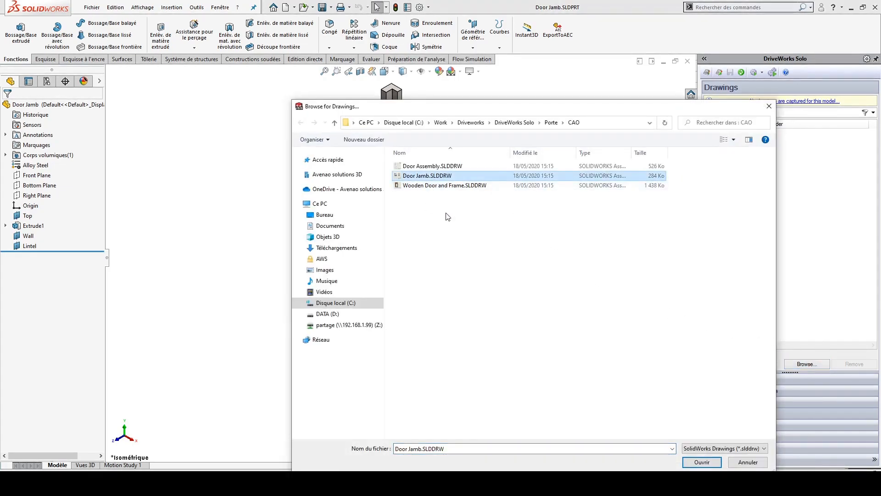
pyautogui.click(695, 462)
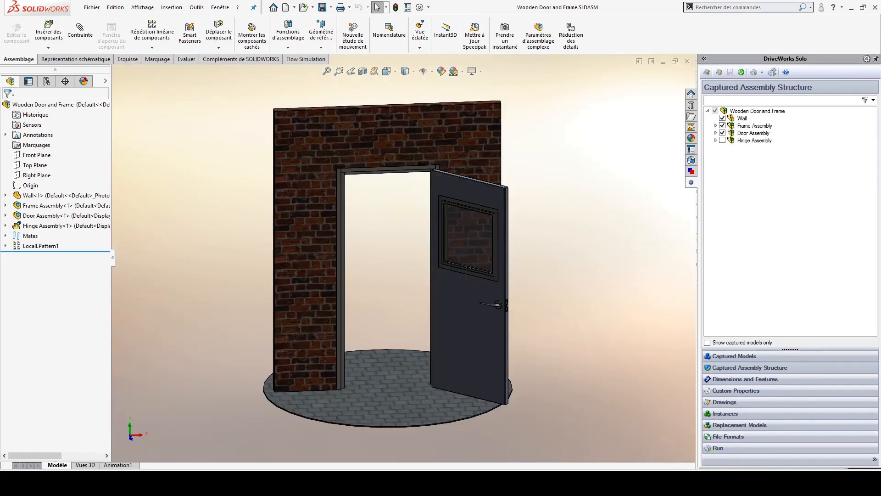
# Return to the assembly's captured models and open the Top Door Jamb part from the Frame Assembly.
pyautogui.click(738, 357)
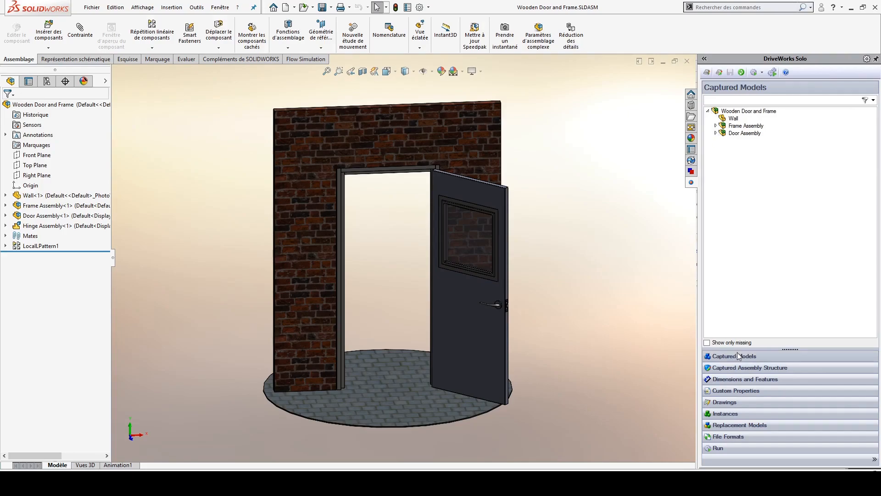
pyautogui.click(716, 126)
pyautogui.click(736, 142)
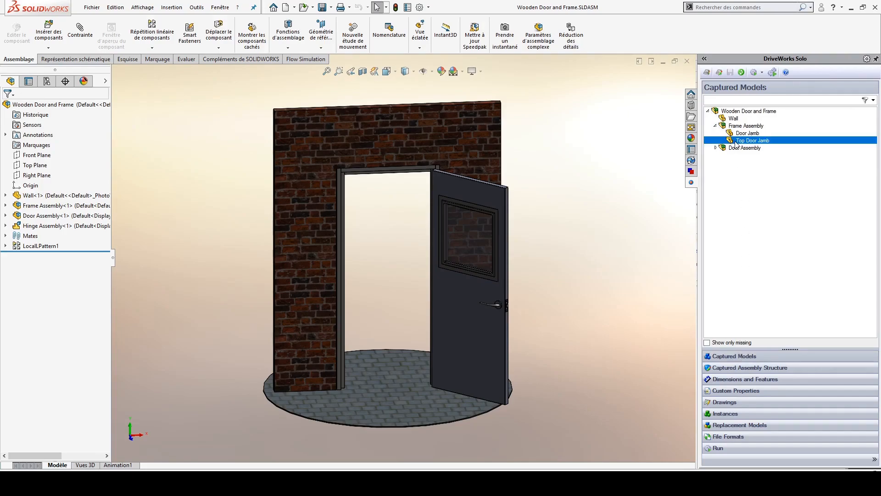
pyautogui.doubleClick(734, 142)
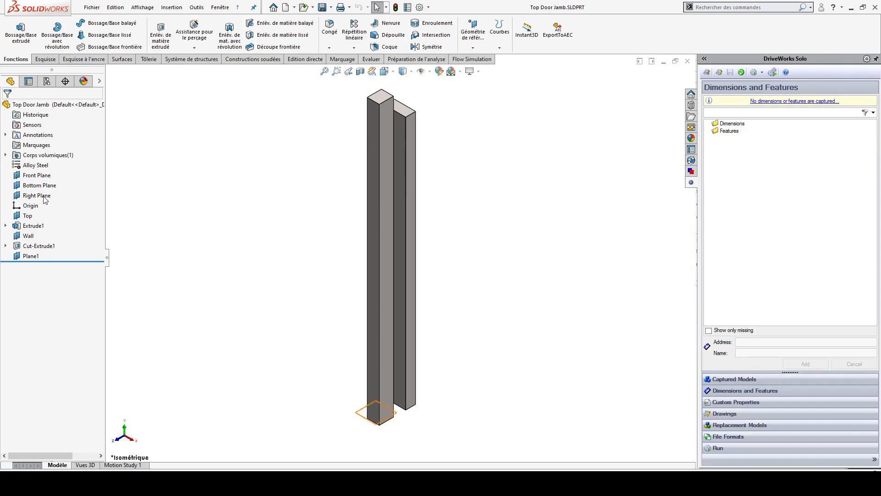
# Capture the offset dimension of the Top plane in the Top Door Jamb under the name Longueur.
pyautogui.click(28, 215)
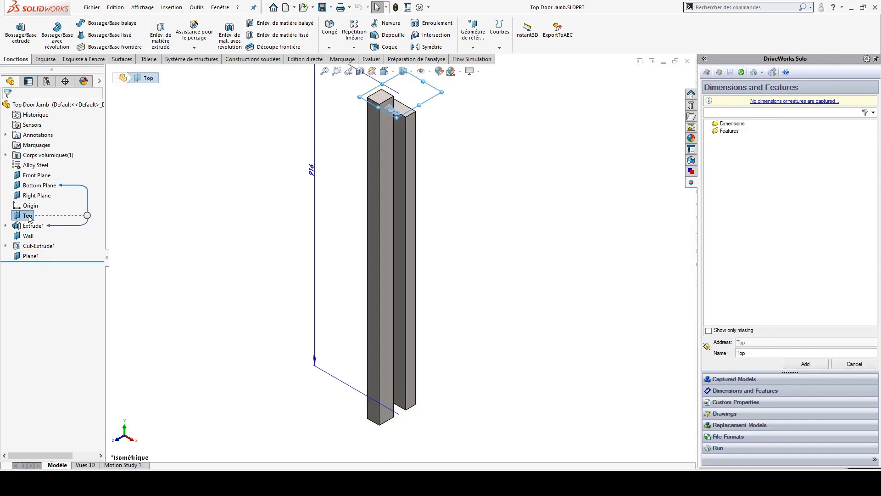
pyautogui.click(312, 170)
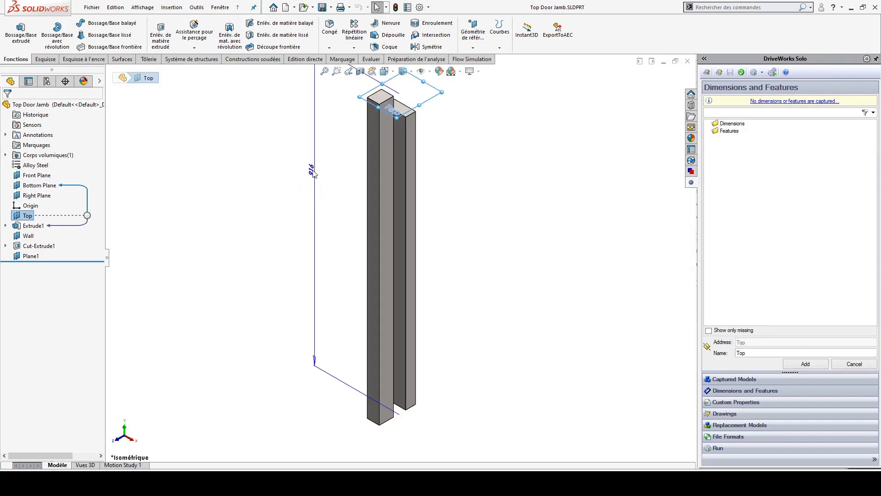
pyautogui.click(772, 351)
pyautogui.write('Longueur')
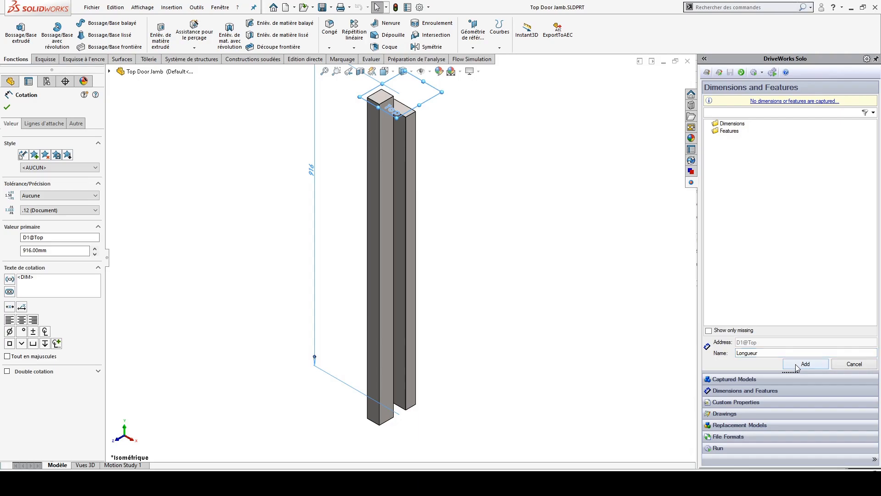
pyautogui.click(797, 365)
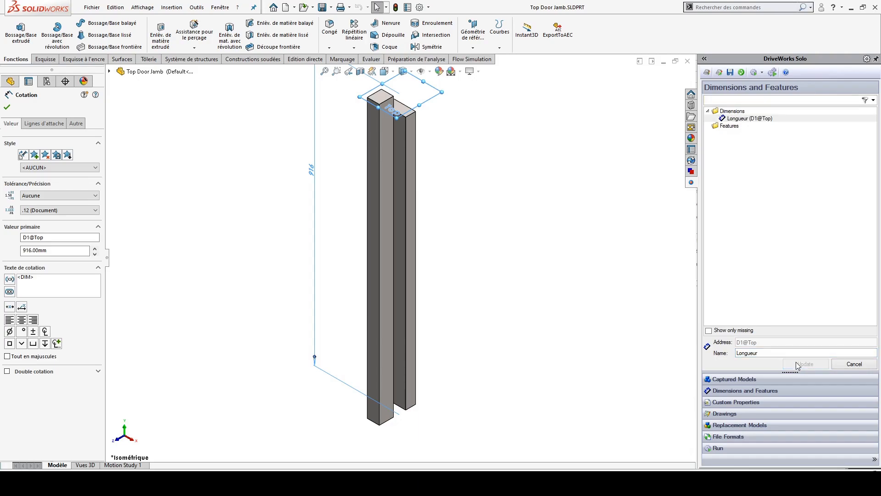
# Capture the Top Door Jamb's custom properties Description, Date and DWColor, then save the project and close the part.
pyautogui.click(736, 404)
pyautogui.click(709, 142)
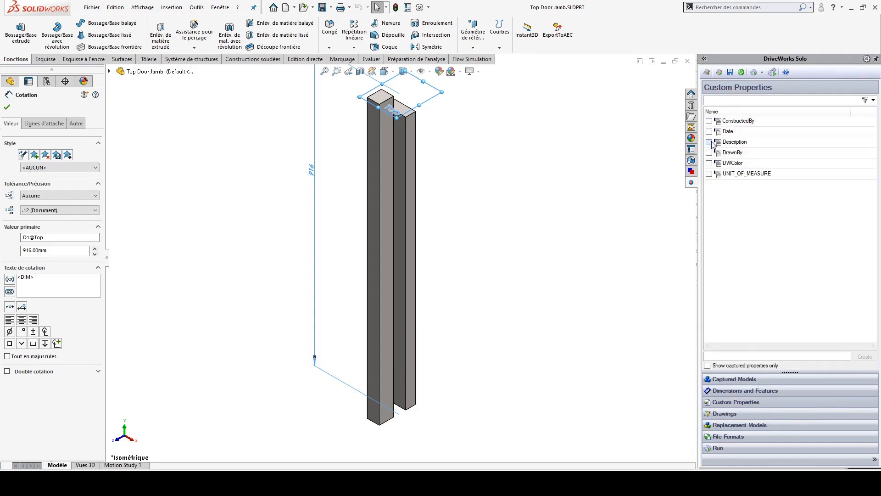
pyautogui.click(709, 132)
pyautogui.click(763, 356)
pyautogui.click(709, 163)
pyautogui.click(730, 73)
pyautogui.click(687, 61)
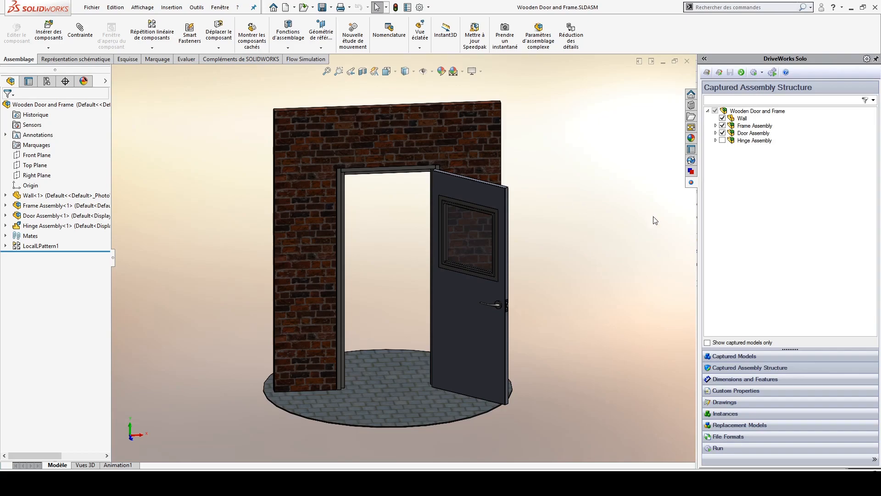
# Expand the Door Assembly in the captured assembly structure and open its Wooden Door part.
pyautogui.click(715, 133)
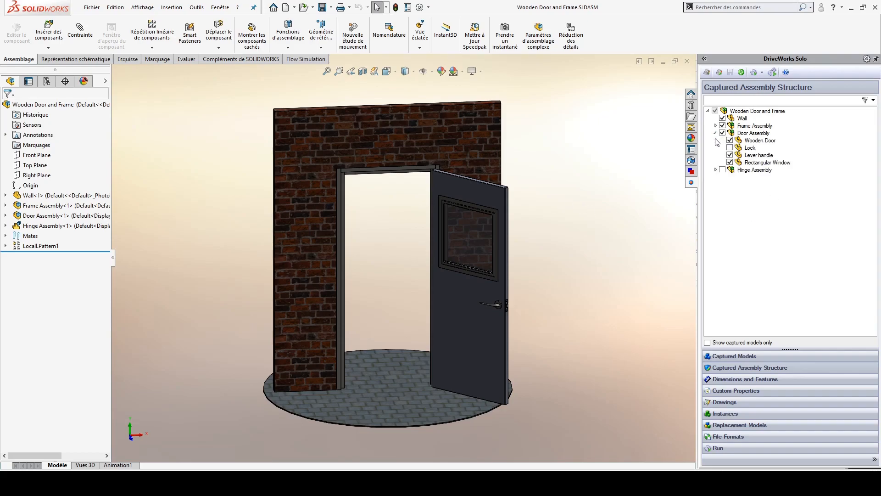
pyautogui.click(752, 144)
pyautogui.doubleClick(752, 142)
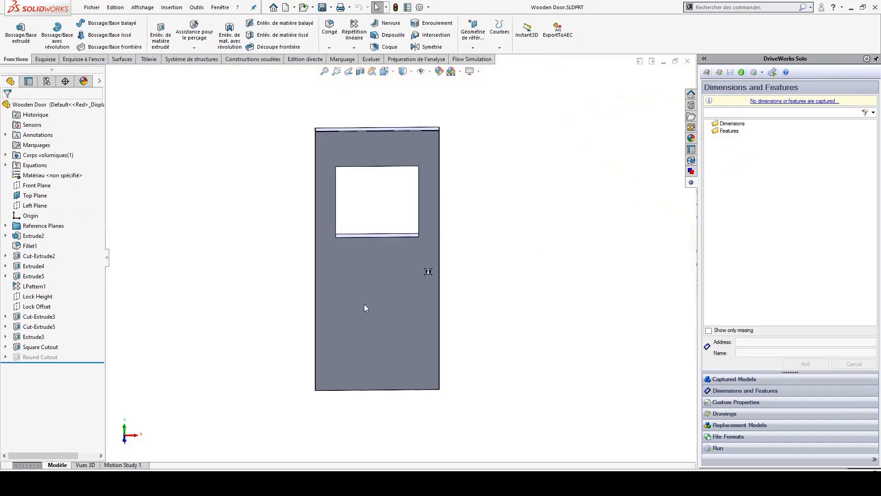
# Capture the offset dimension of the Bottom reference plane in the Wooden Door under the name Hauteur.
pyautogui.moveTo(422, 290); pyautogui.dragTo(403, 276, button='middle')
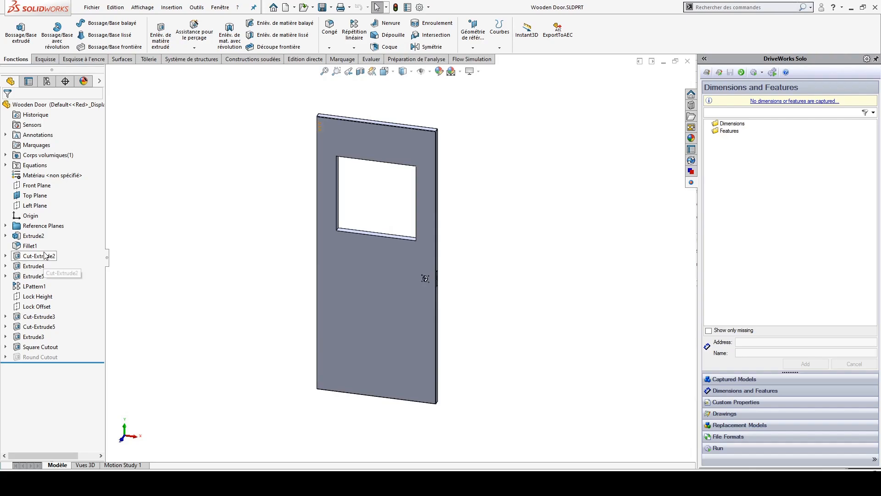
pyautogui.click(6, 226)
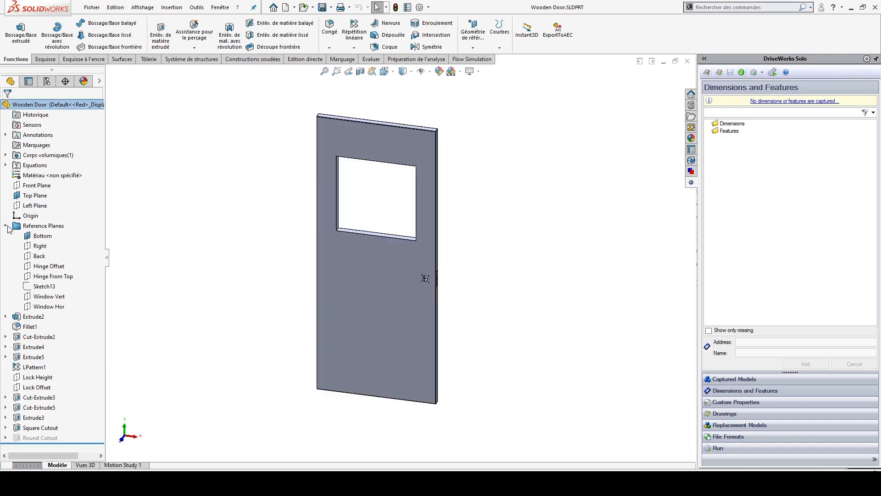
pyautogui.click(41, 239)
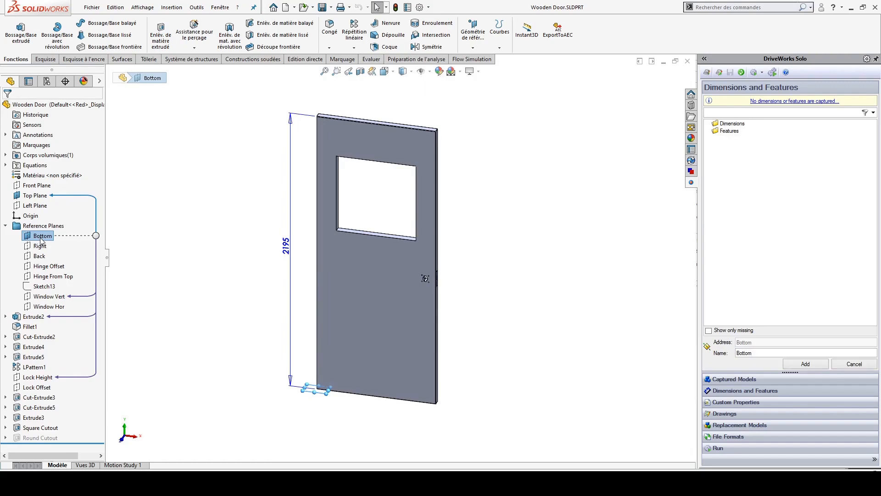
pyautogui.click(285, 253)
pyautogui.click(752, 352)
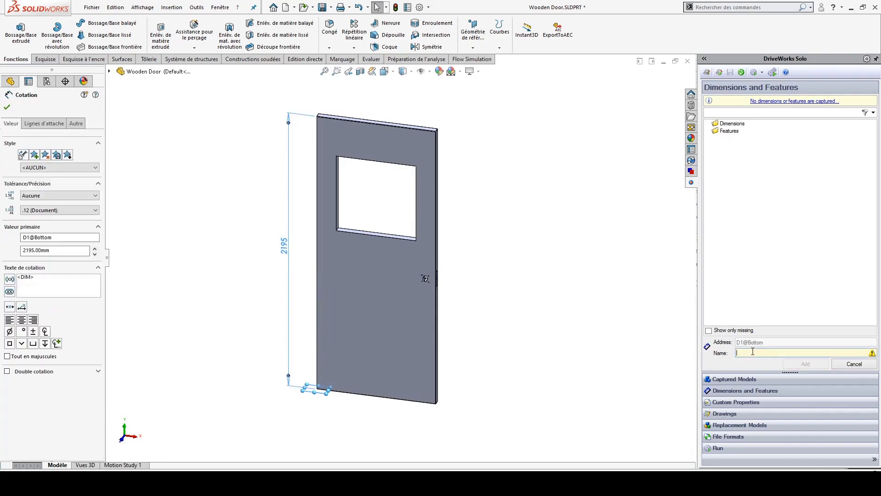
pyautogui.write('Hauteur')
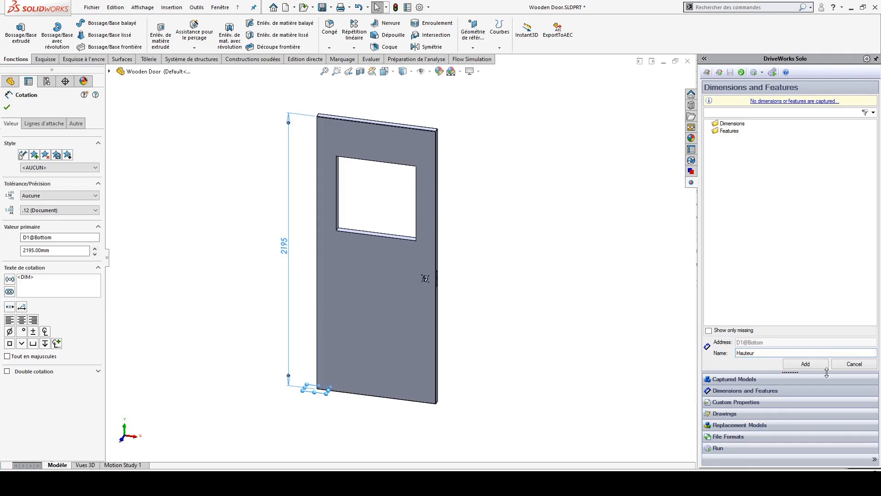
pyautogui.click(810, 364)
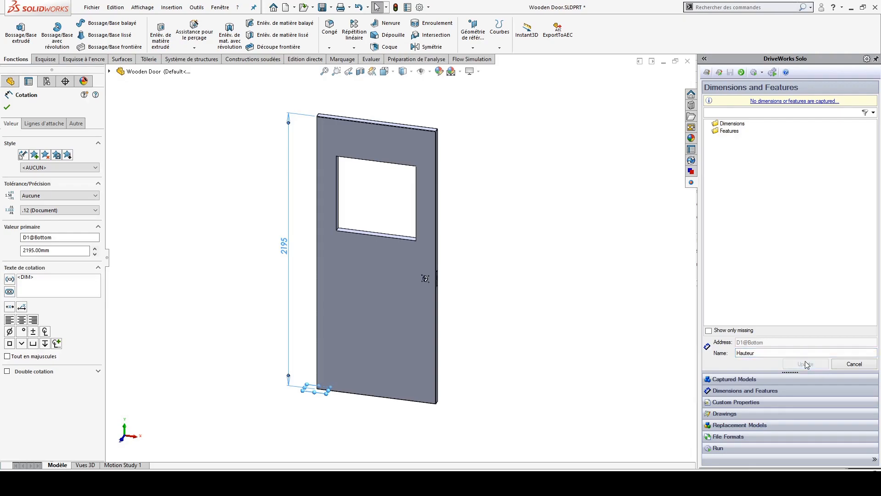
pyautogui.click(255, 246)
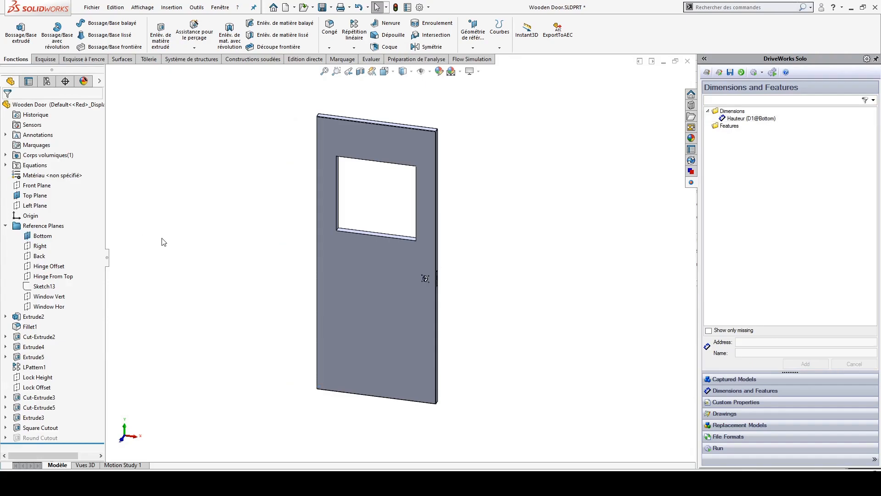
# Capture the offset dimension of the Right reference plane in the Wooden Door under the name Largeur.
pyautogui.click(40, 246)
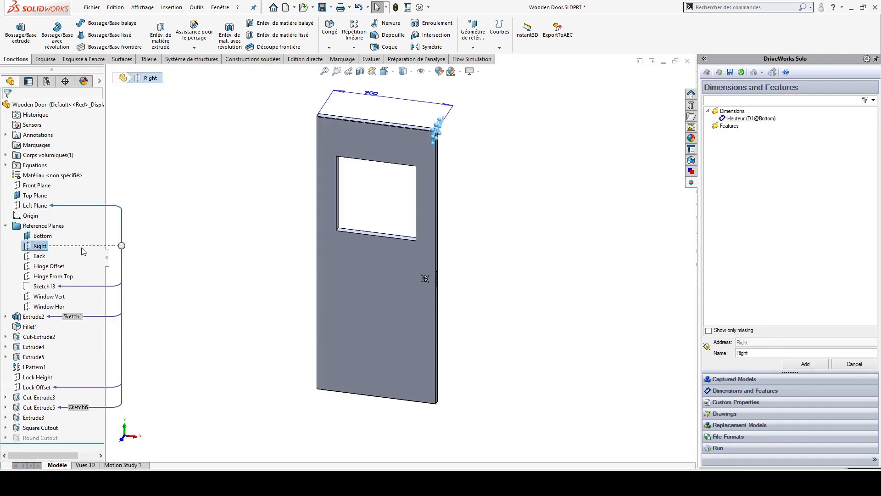
pyautogui.click(361, 93)
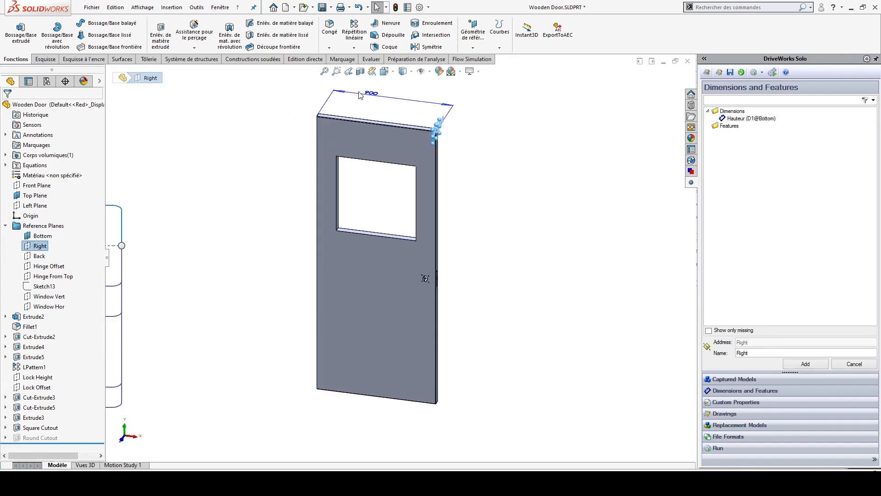
pyautogui.click(771, 352)
pyautogui.write('Largeur')
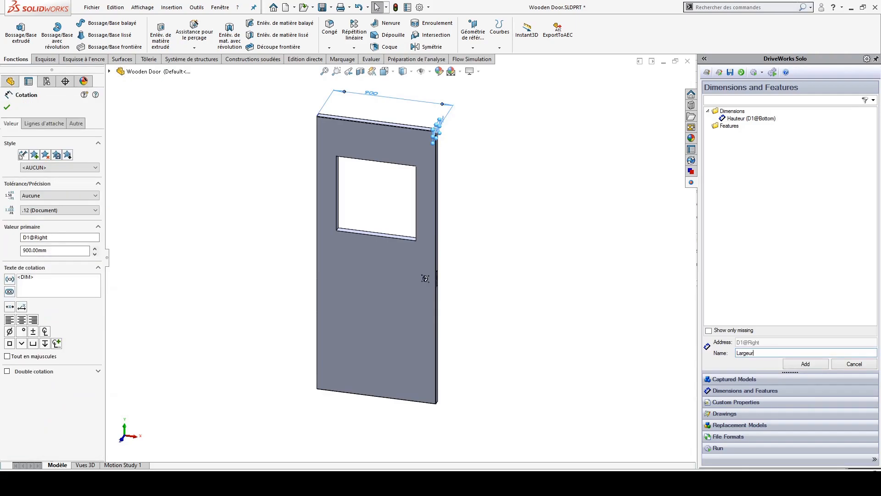
pyautogui.press('Return')
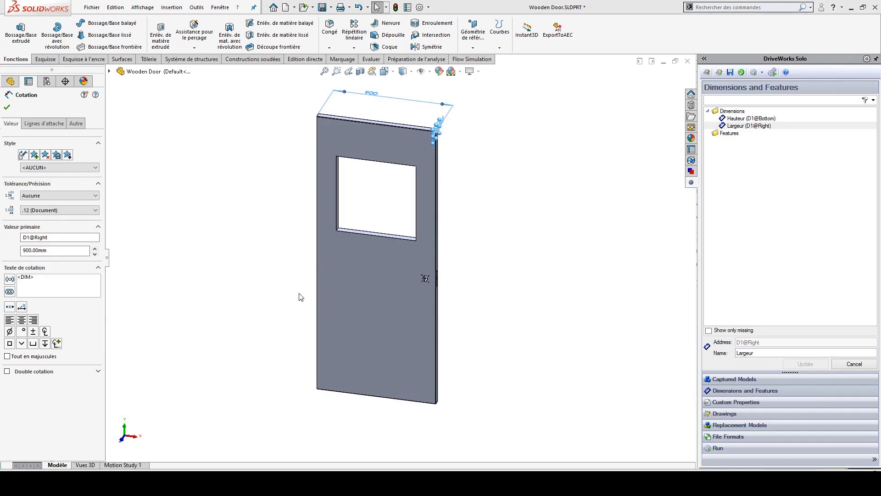
# Capture the width dimension of the Square Cutout window opening under the name Largeur Fenetre.
pyautogui.scroll(-6, 357, 230)
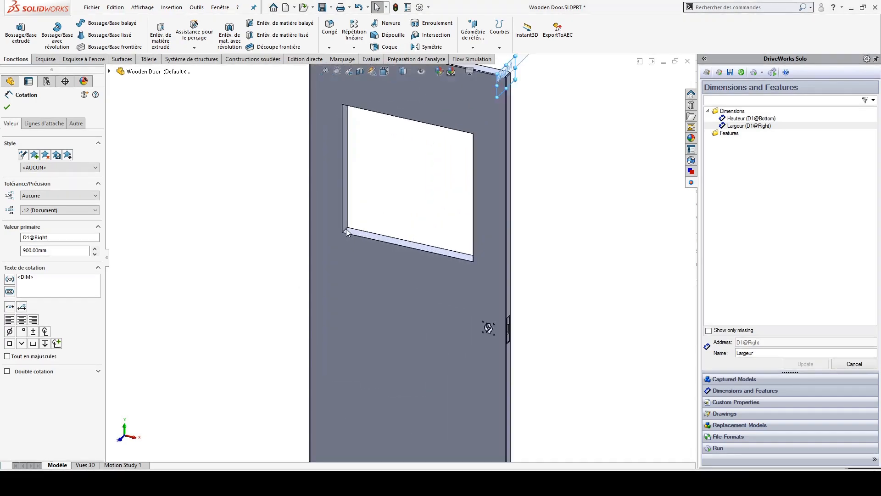
pyautogui.click(388, 255)
pyautogui.scroll(6, 430, 239)
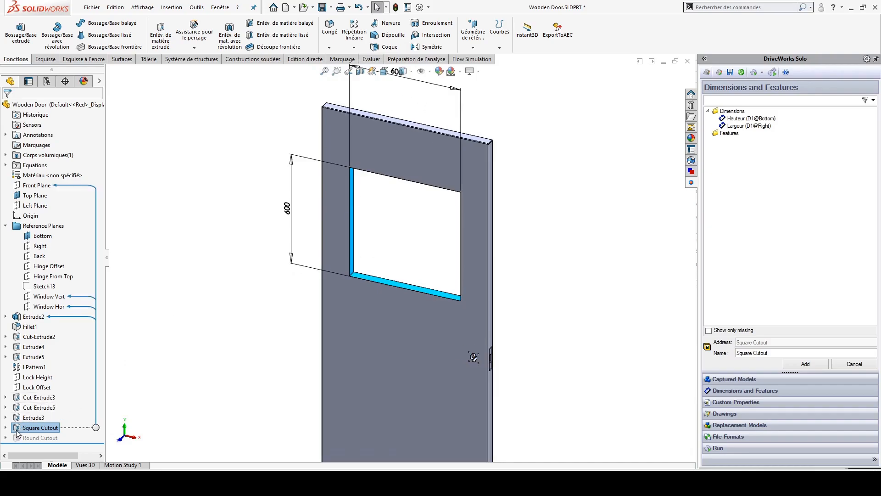
pyautogui.scroll(2, 405, 138)
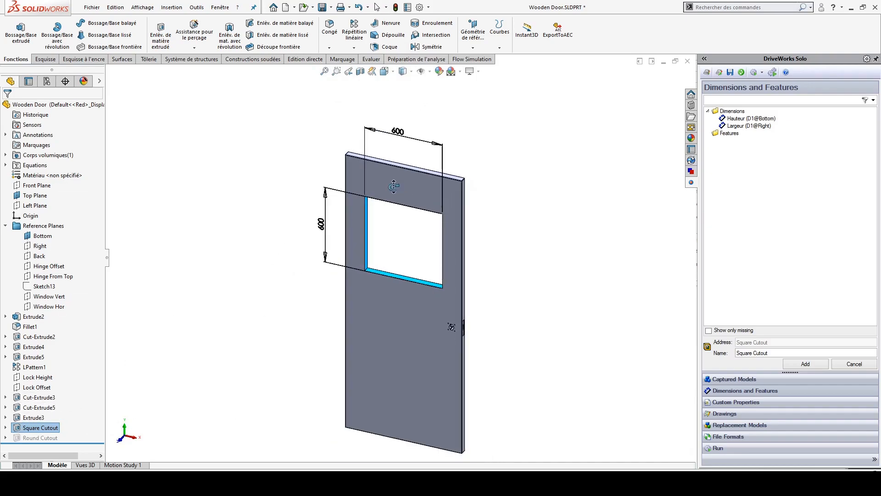
pyautogui.scroll(-2, 404, 129)
pyautogui.click(422, 138)
pyautogui.click(771, 353)
pyautogui.write('Largeur')
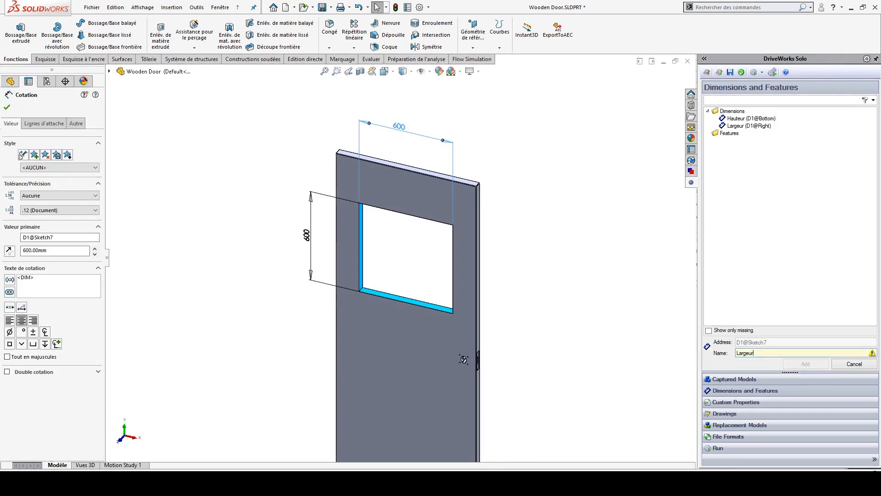
pyautogui.write(' Fenetre')
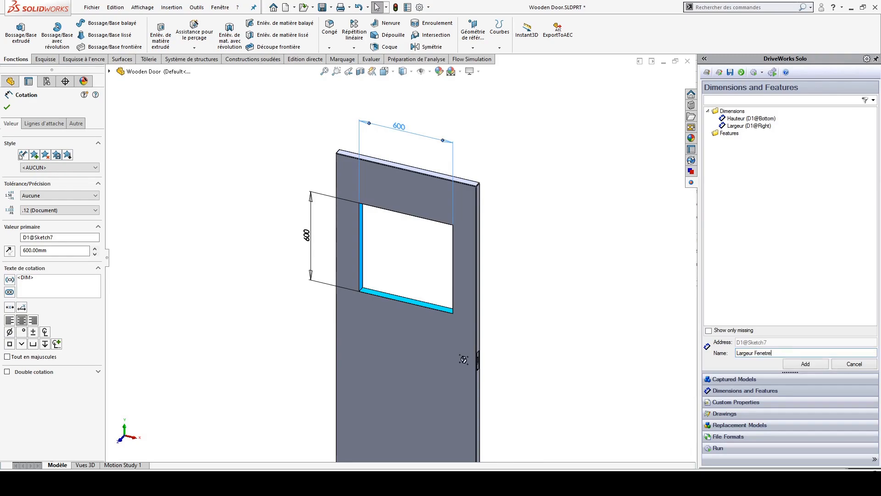
pyautogui.click(801, 364)
# Capture the height dimension of the Square Cutout window opening under the name Hauteur Fenetre.
pyautogui.click(311, 237)
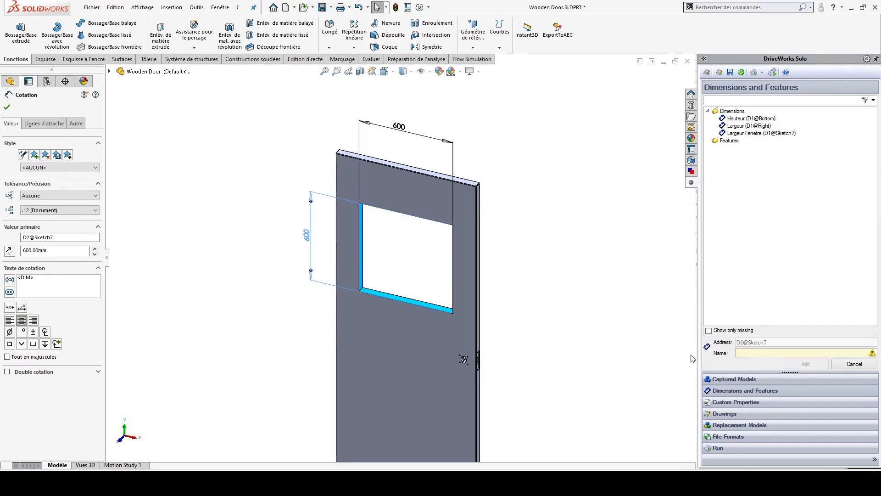
pyautogui.click(750, 352)
pyautogui.write('Hauteur')
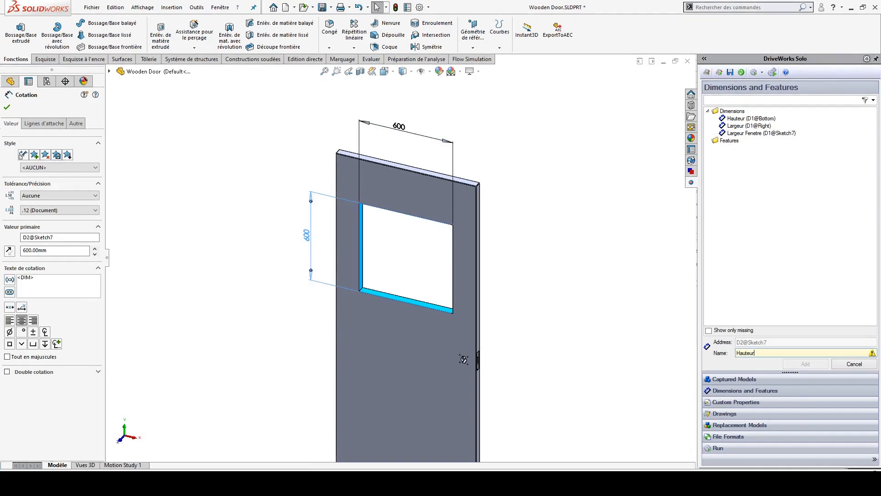
pyautogui.write(' Fenetre')
pyautogui.click(806, 363)
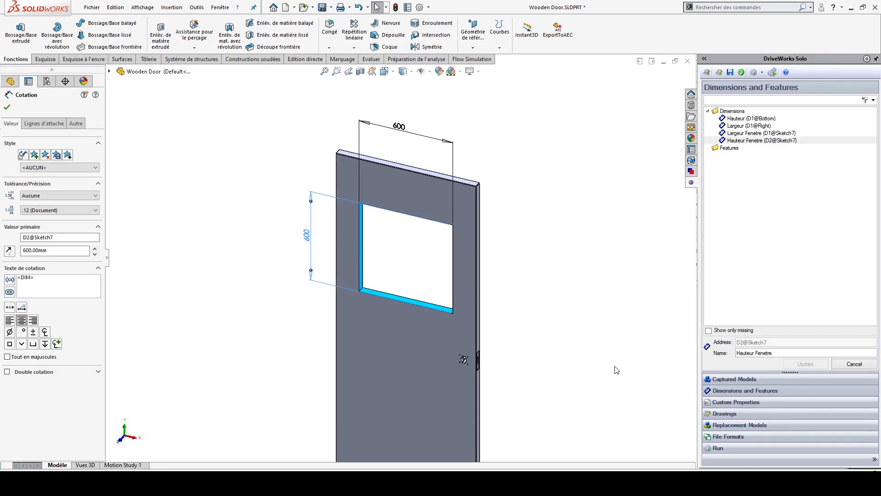
pyautogui.click(203, 224)
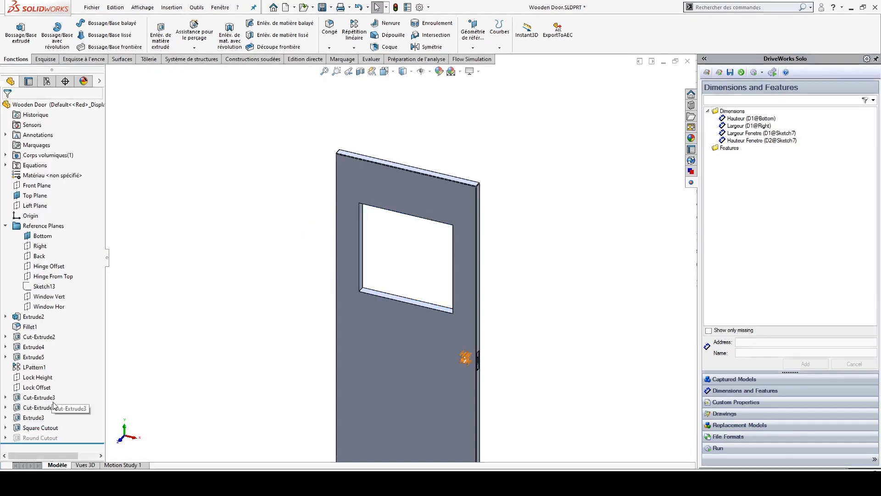
# Capture the Square Cutout feature under the name Fenetre Rectangulaire and save the project.
pyautogui.click(43, 428)
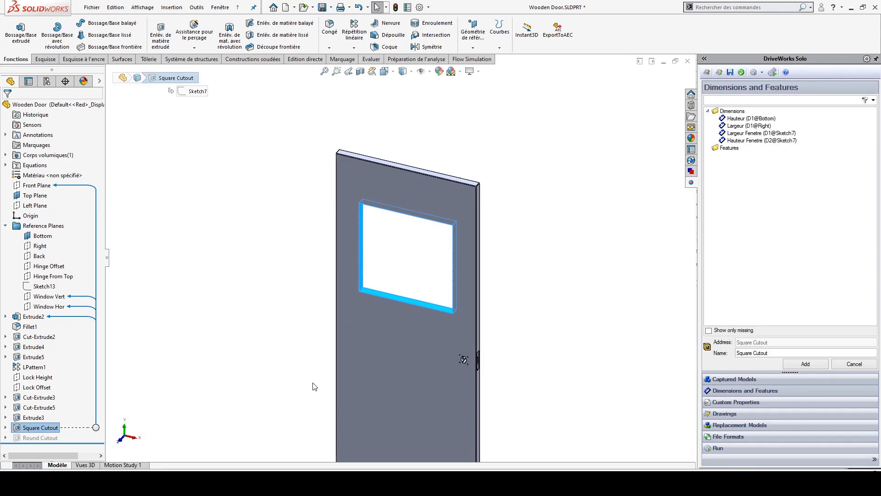
pyautogui.moveTo(776, 352); pyautogui.dragTo(704, 357)
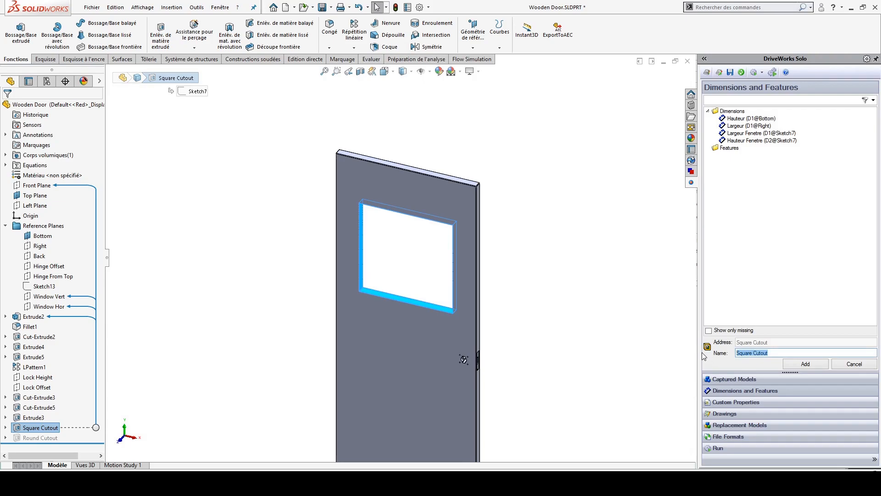
pyautogui.click(786, 353)
pyautogui.moveTo(787, 353); pyautogui.dragTo(700, 348)
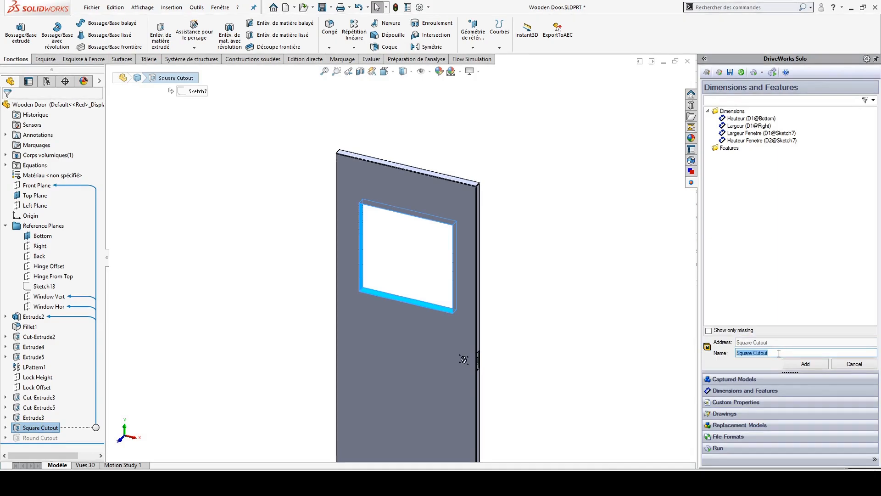
pyautogui.write('Fenetre')
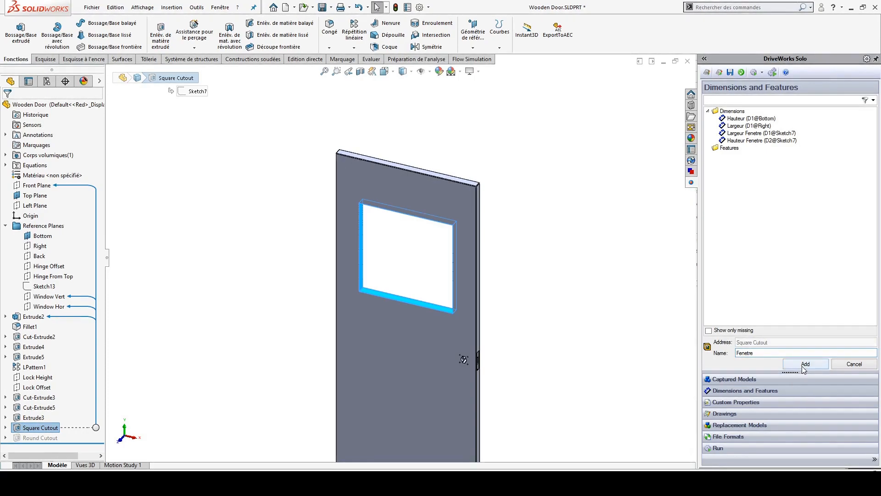
pyautogui.write(' Rectangulaire')
pyautogui.click(803, 364)
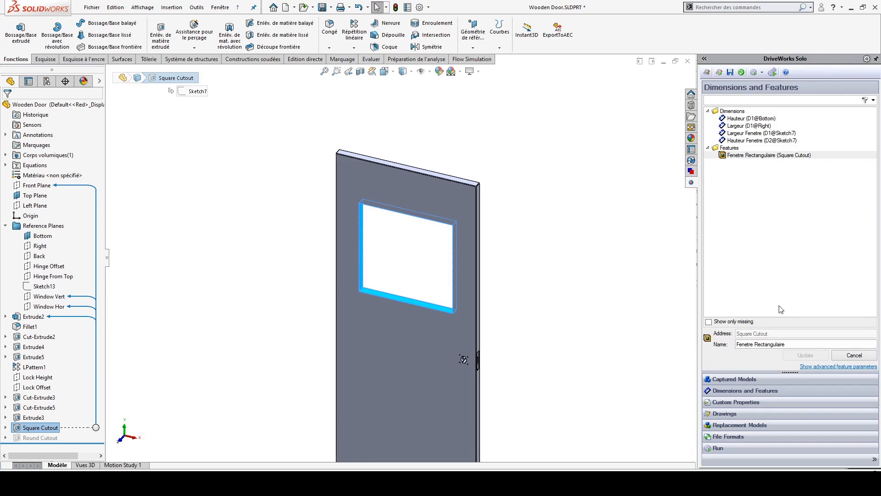
pyautogui.click(730, 73)
# Capture the Wooden Door's custom property DWMaterial and close the part.
pyautogui.click(729, 403)
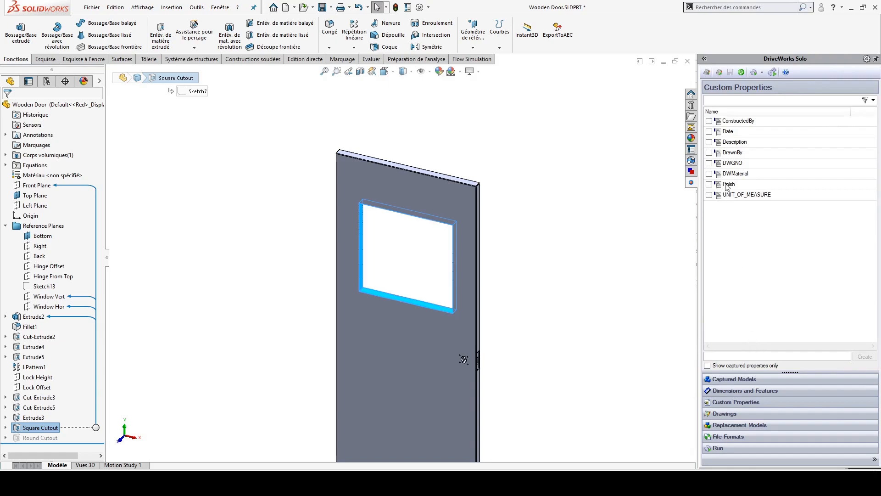
pyautogui.click(742, 354)
pyautogui.write('DW')
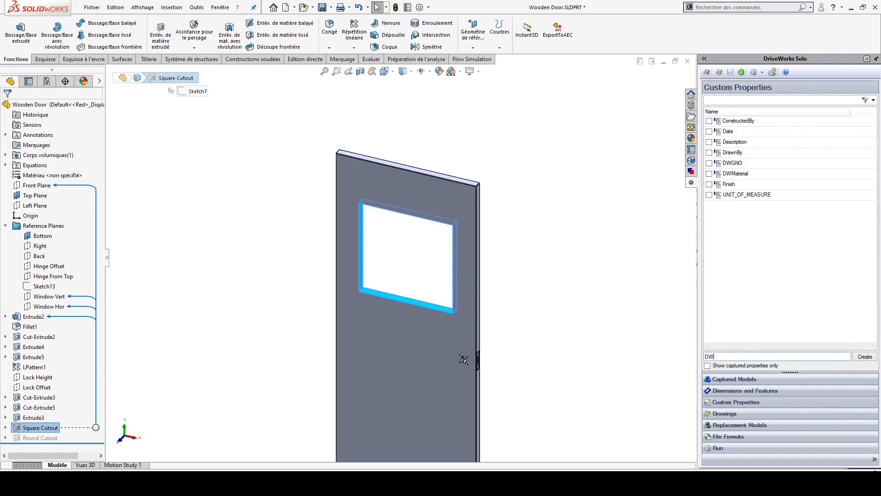
pyautogui.write('Material')
pyautogui.click(725, 176)
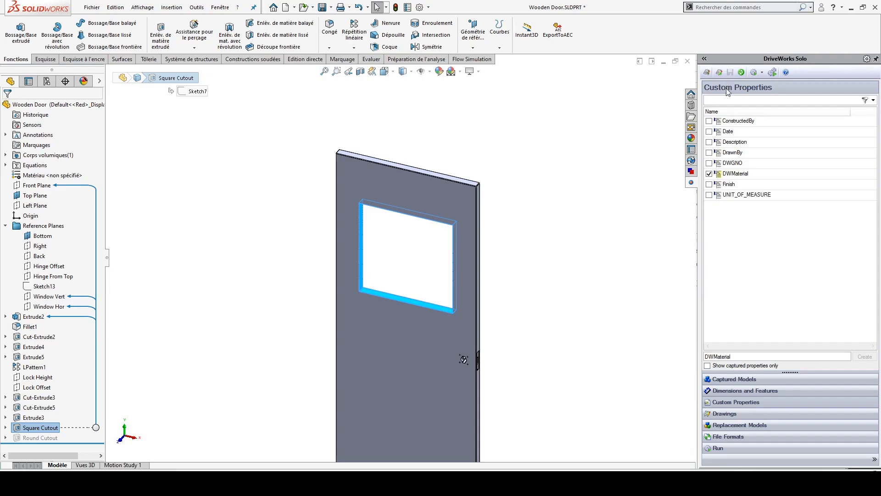
pyautogui.click(688, 62)
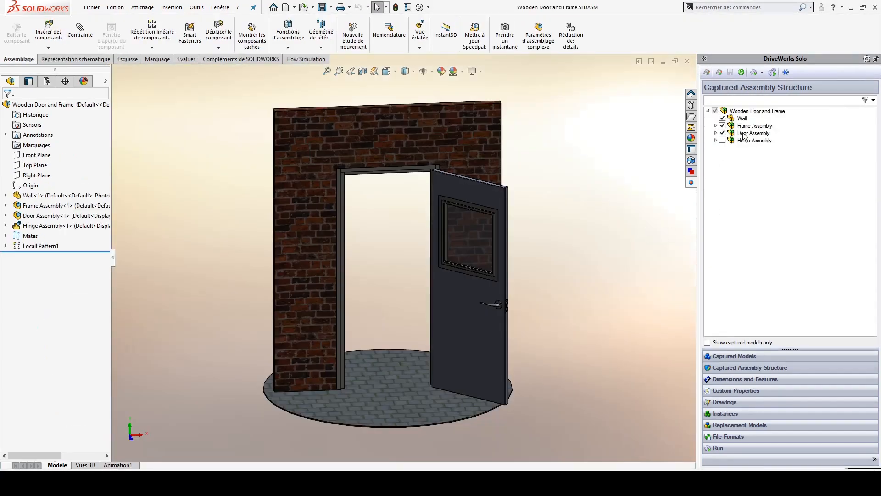
# Expand the Door Assembly in the captured assembly structure and open its Rectangular Window part.
pyautogui.click(716, 133)
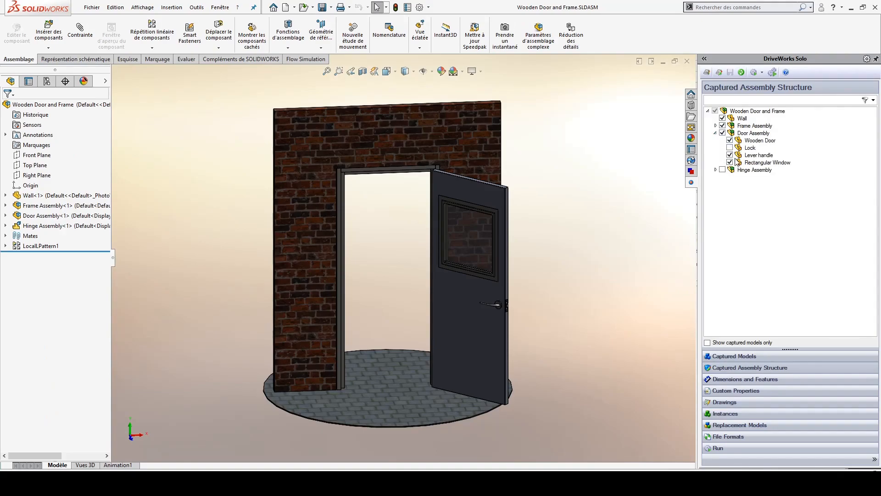
pyautogui.click(752, 164)
pyautogui.doubleClick(752, 163)
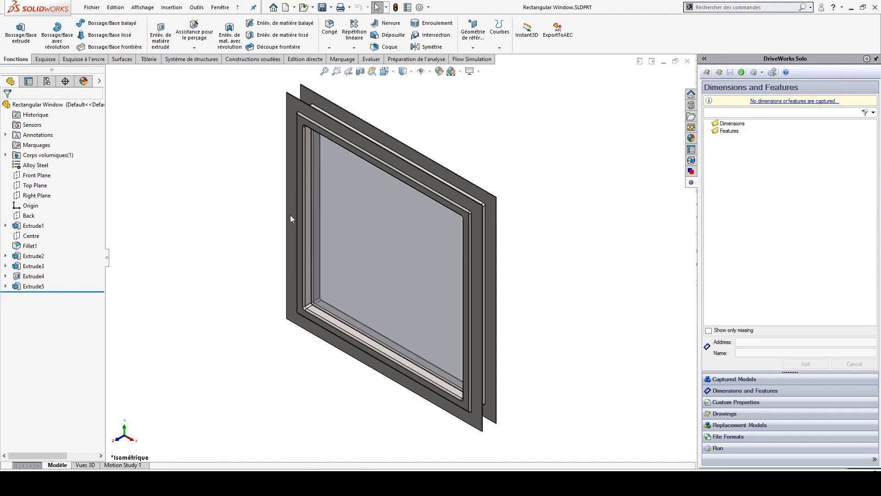
# Capture the width dimension of Extrude1 in the Rectangular Window under the name Largeur Fenetre.
pyautogui.click(31, 215)
pyautogui.hotkey('ctrl', '8')
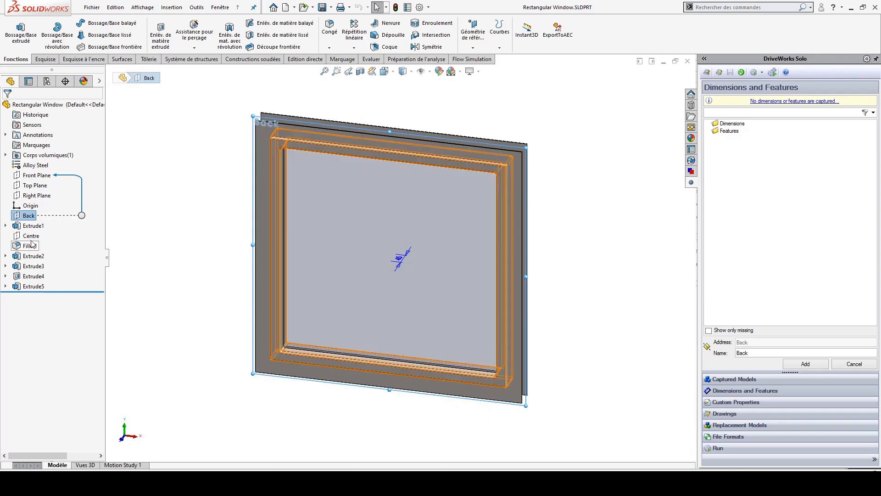
pyautogui.click(29, 225)
pyautogui.moveTo(250, 267)
pyautogui.mouseDown(button='middle')
pyautogui.moveTo(261, 217)
pyautogui.moveTo(254, 253)
pyautogui.mouseUp(button='middle')
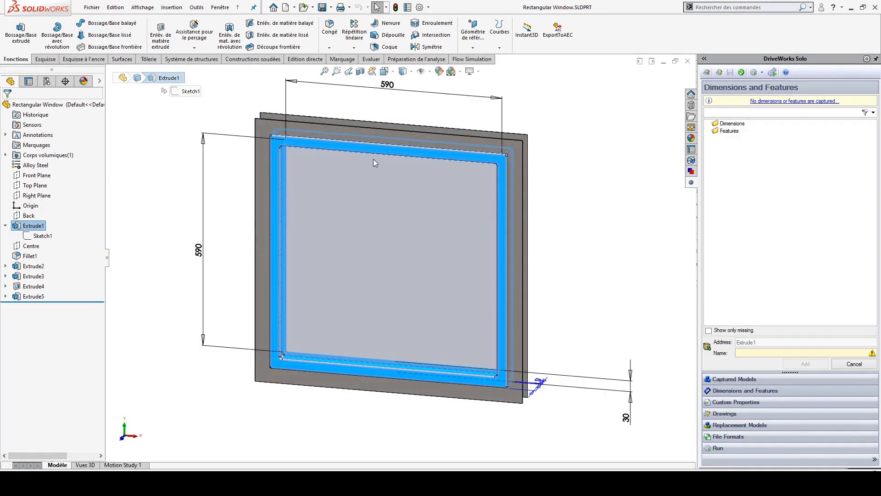
pyautogui.click(389, 89)
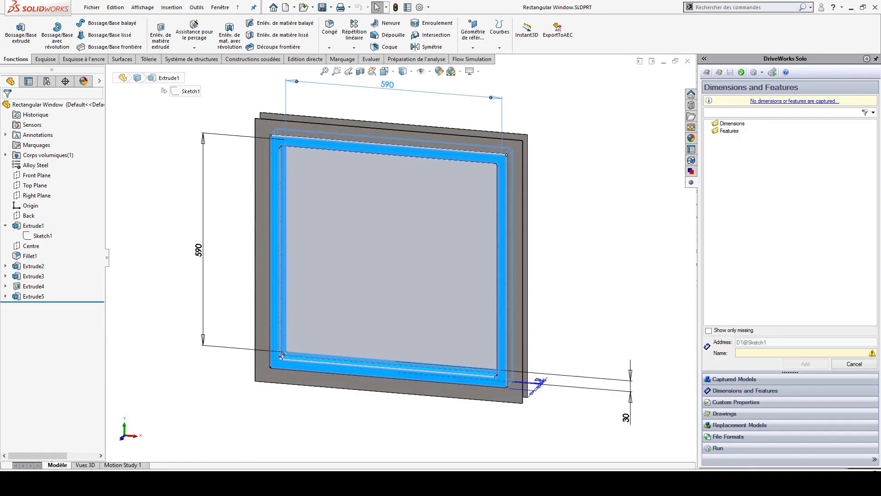
pyautogui.click(753, 353)
pyautogui.write('La')
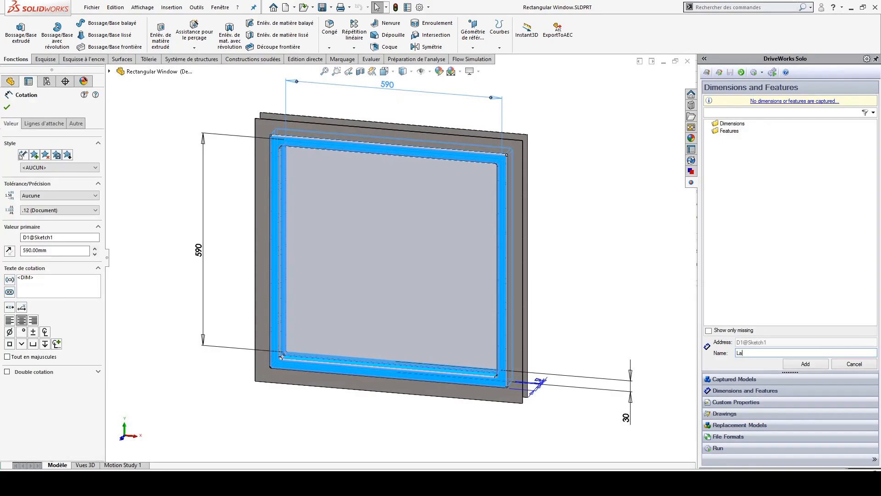
pyautogui.write('rgeur Fenetre')
pyautogui.click(806, 363)
# Capture the height dimension of Extrude1 in the Rectangular Window under the name Hauteur Fenetre.
pyautogui.click(205, 252)
pyautogui.click(753, 352)
pyautogui.write('Hauteur Fenetre')
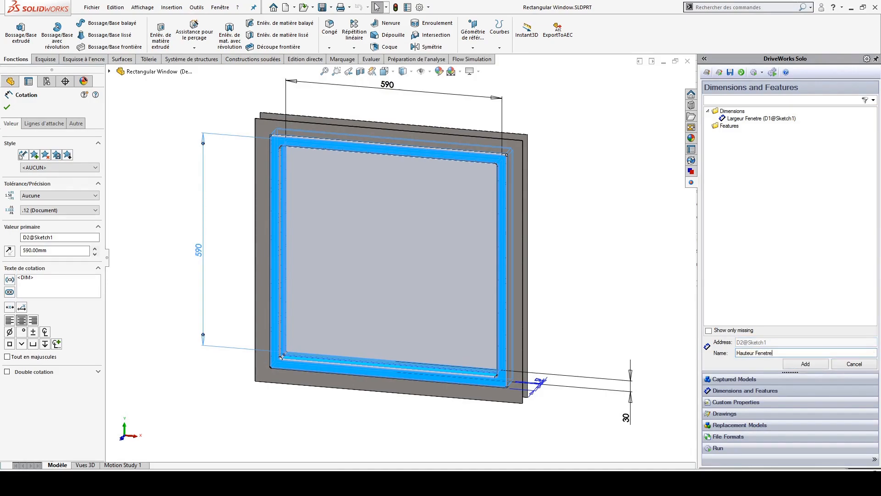
pyautogui.click(806, 364)
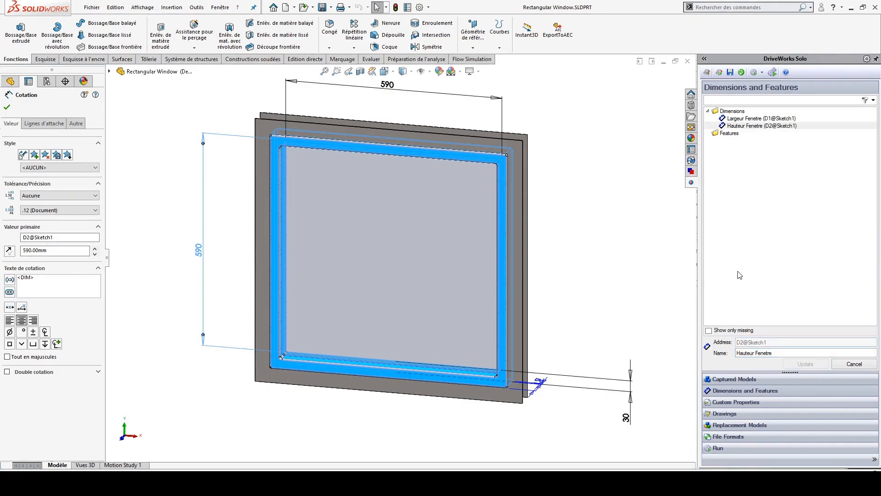
# Save the project and close the Rectangular Window part to return to the Wooden Door and Frame assembly.
pyautogui.click(730, 73)
pyautogui.click(687, 62)
pyautogui.click(686, 62)
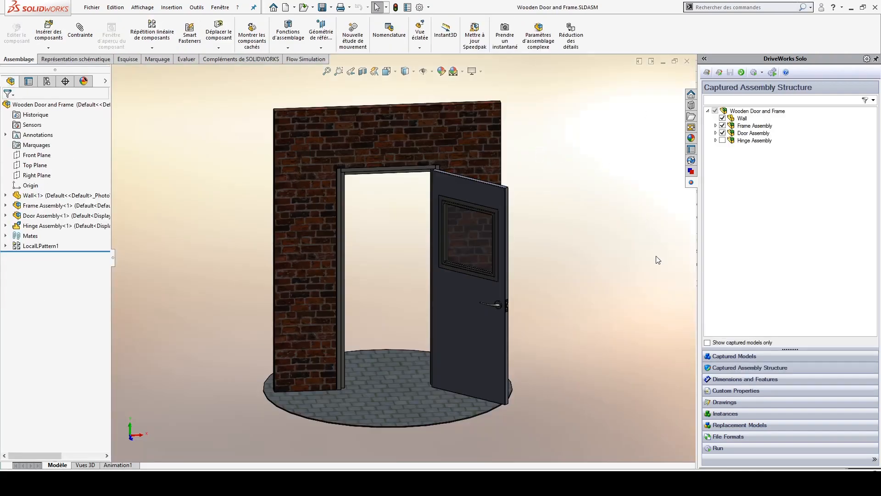
# Capture the drawing Wooden Door and Frame.SLDDRW from the CAO folder for the main assembly.
pyautogui.click(725, 402)
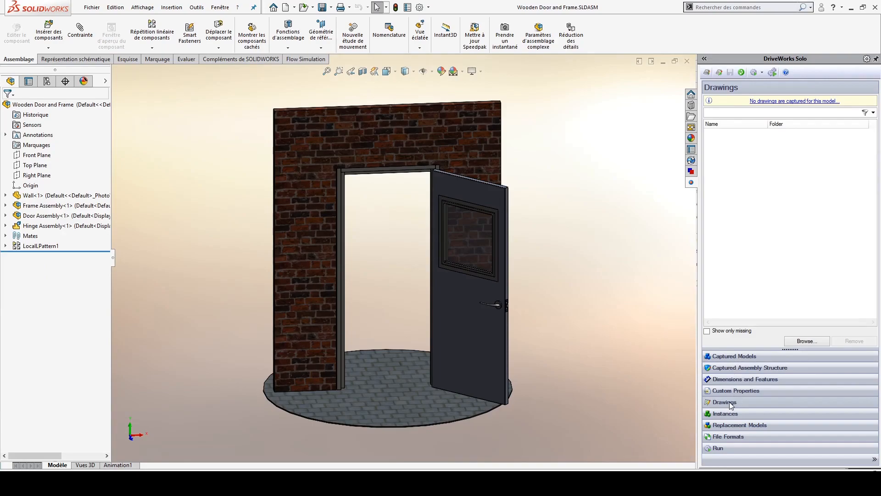
pyautogui.click(806, 341)
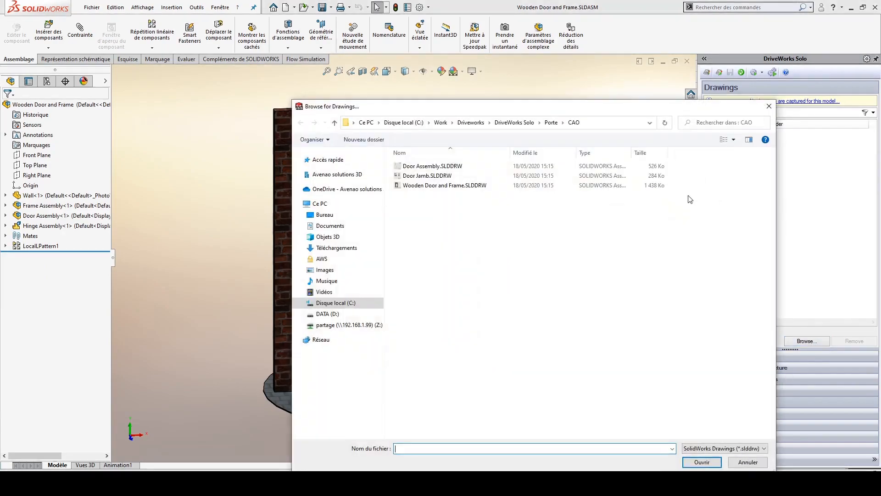
pyautogui.click(431, 186)
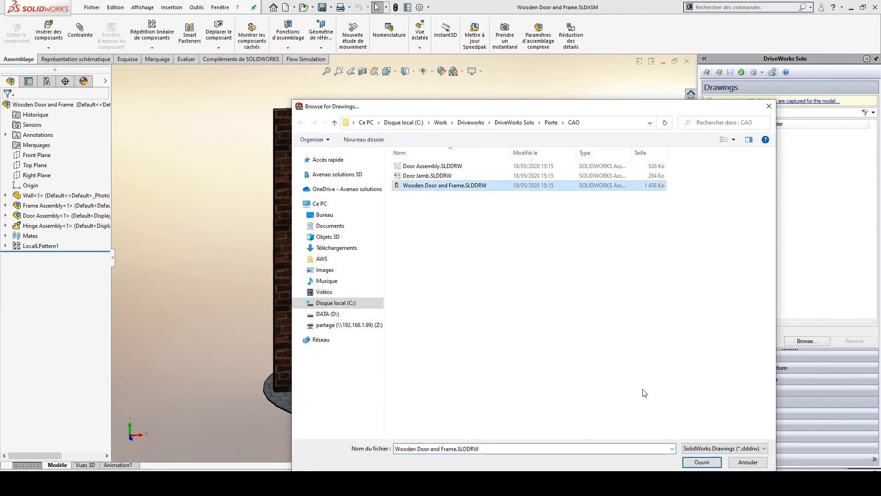
pyautogui.click(697, 462)
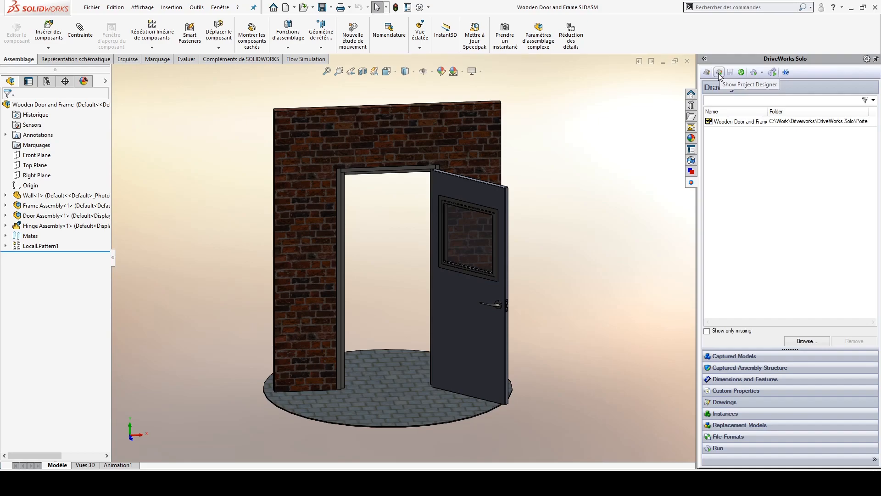
# Open the project designer and bring up the Details form from the form navigation for design.
pyautogui.click(720, 72)
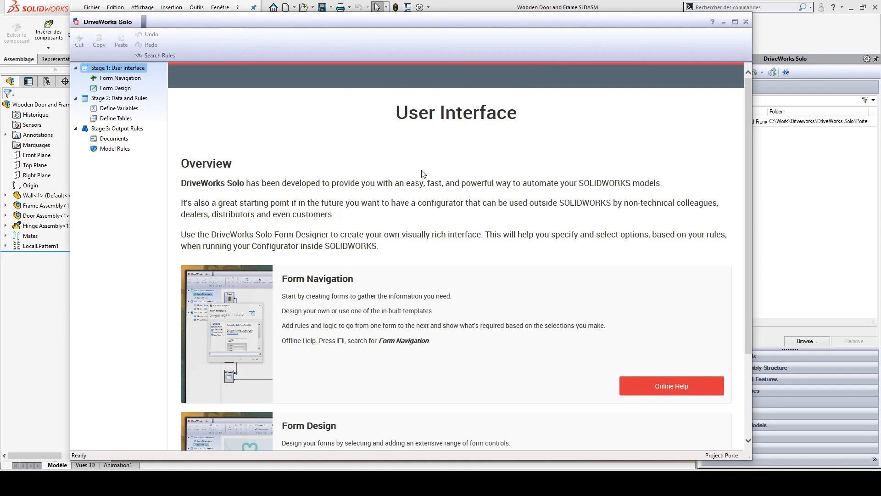
pyautogui.scroll(-1, 353, 325)
pyautogui.scroll(-3, 353, 325)
pyautogui.scroll(4, 352, 326)
pyautogui.click(124, 79)
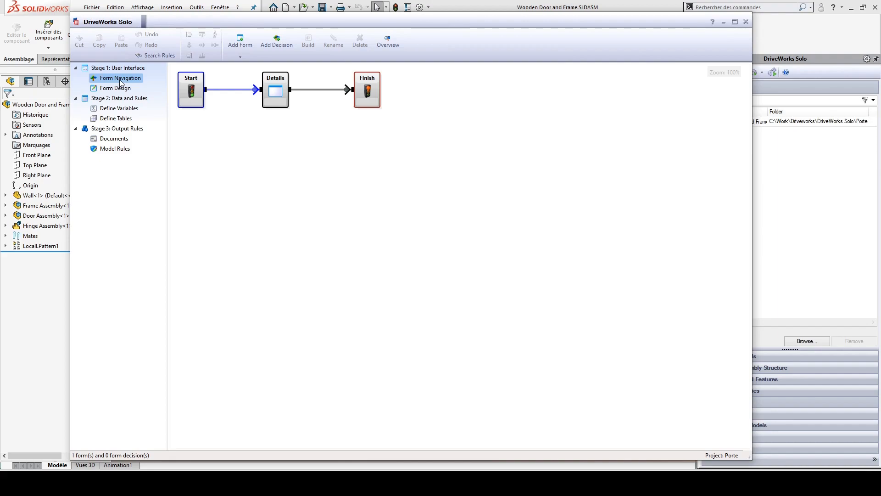
pyautogui.doubleClick(277, 90)
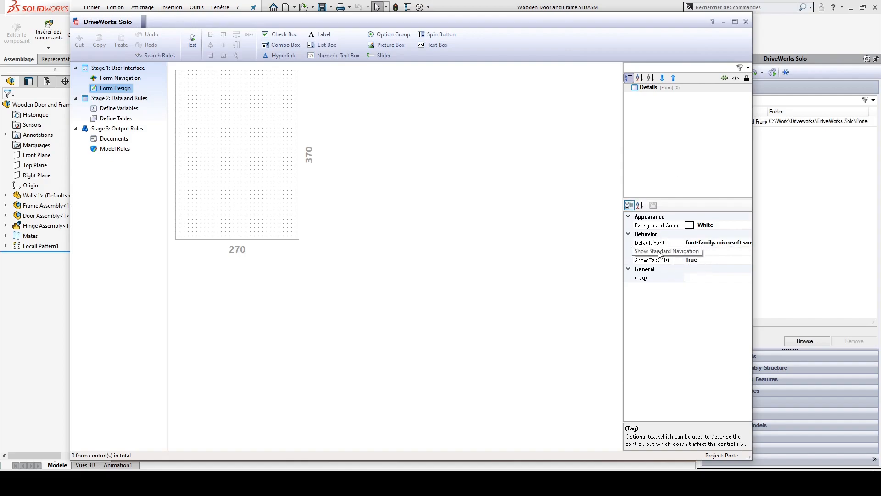
# Add a numeric text box named HauteurOuverture to the Details form.
pyautogui.click(339, 56)
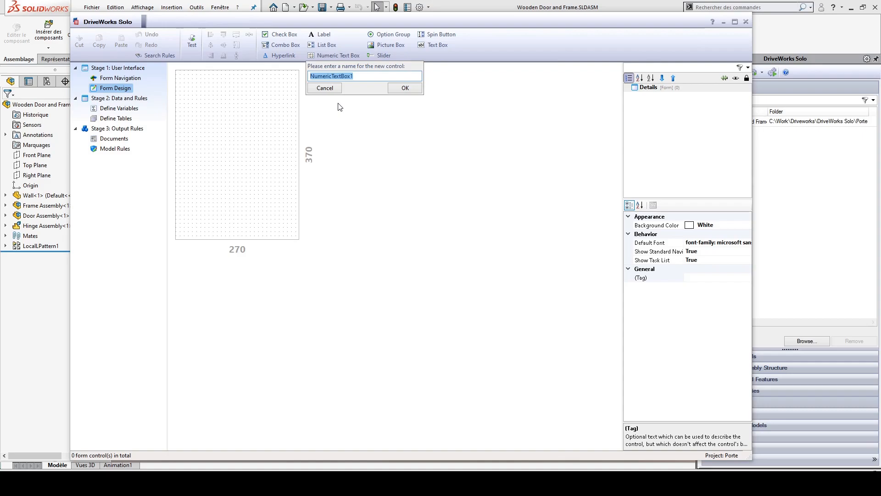
pyautogui.write('HauteurOuverture')
pyautogui.moveTo(330, 76)
pyautogui.mouseDown()
pyautogui.moveTo(356, 76)
pyautogui.moveTo(335, 76)
pyautogui.mouseUp()
pyautogui.click(377, 77)
pyautogui.doubleClick(378, 77)
pyautogui.click(331, 77)
pyautogui.click(335, 77)
pyautogui.moveTo(356, 77); pyautogui.dragTo(329, 77)
pyautogui.click(405, 88)
# Place the HauteurOuverture box near the form's upper edge, with its left offset at 40, and widen it.
pyautogui.moveTo(233, 100); pyautogui.dragTo(211, 87)
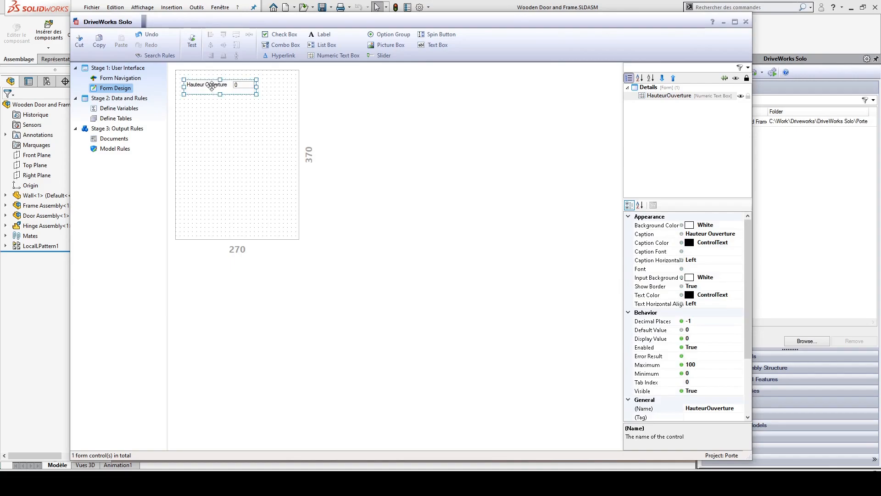
pyautogui.moveTo(211, 87); pyautogui.dragTo(213, 96)
pyautogui.moveTo(264, 97); pyautogui.dragTo(280, 98)
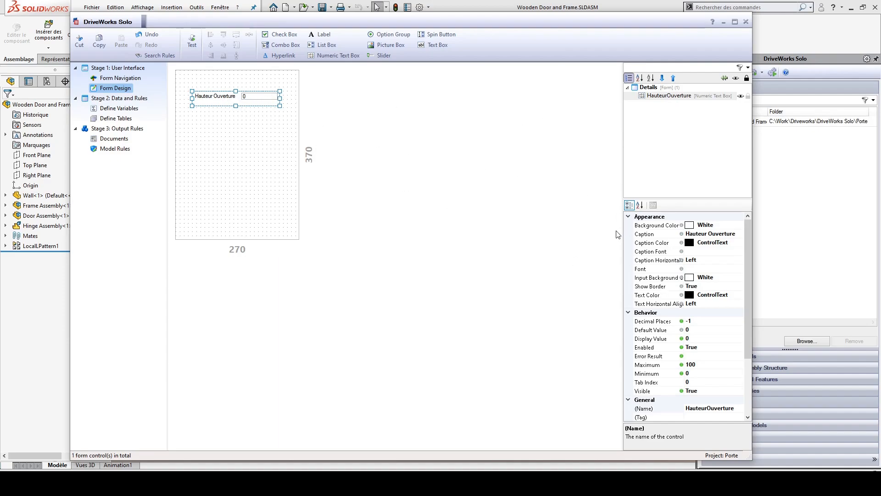
# Limit the HauteurOuverture control to a maximum of 2100 and a minimum of 1700.
pyautogui.moveTo(625, 233); pyautogui.dragTo(543, 233)
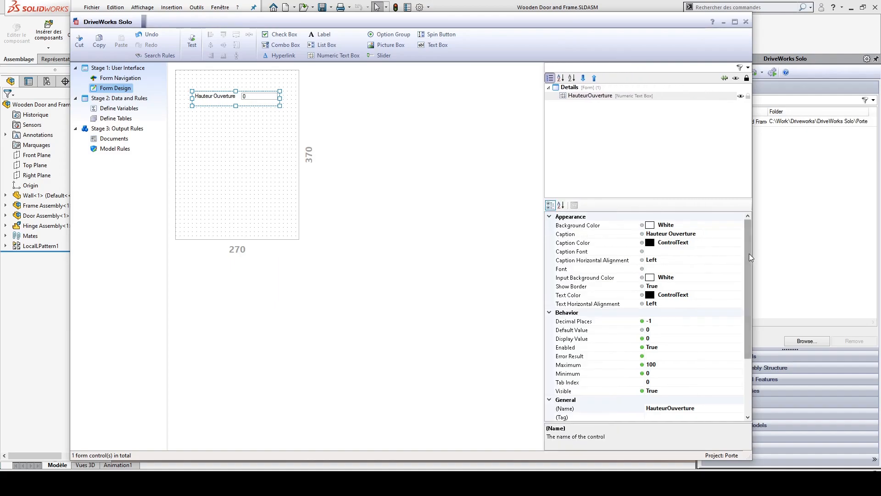
pyautogui.moveTo(749, 253)
pyautogui.mouseDown()
pyautogui.moveTo(748, 269)
pyautogui.moveTo(747, 260)
pyautogui.mouseUp()
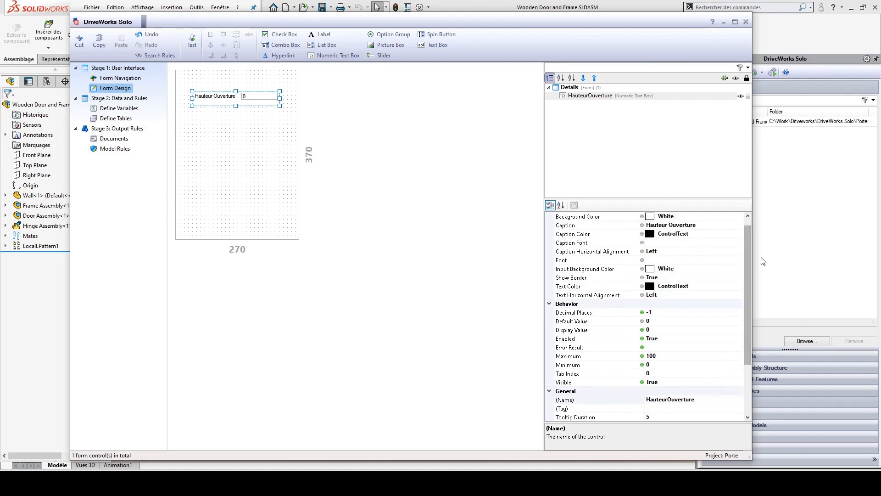
pyautogui.scroll(1, 749, 252)
pyautogui.moveTo(745, 252); pyautogui.dragTo(746, 277)
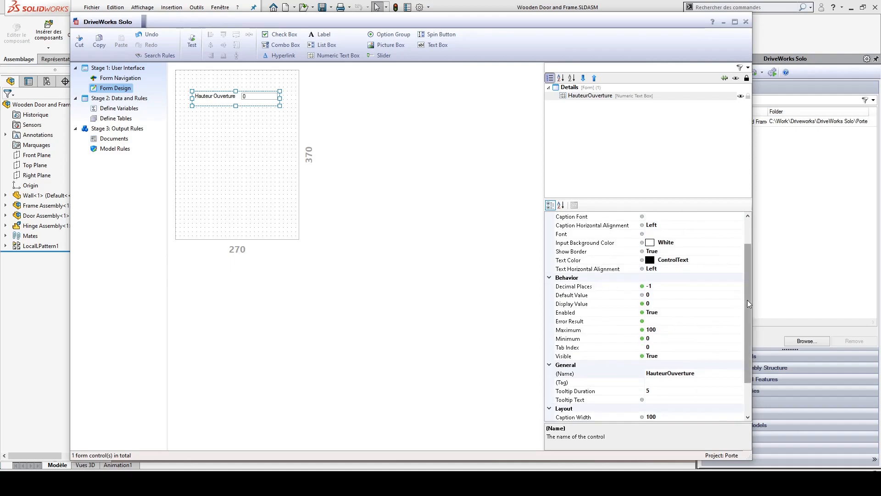
pyautogui.moveTo(748, 300); pyautogui.dragTo(748, 314)
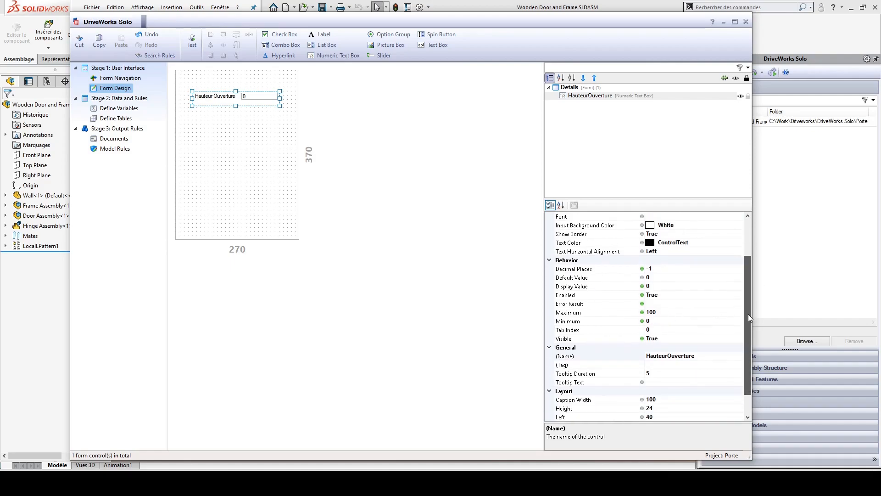
pyautogui.click(666, 312)
pyautogui.doubleClick(649, 312)
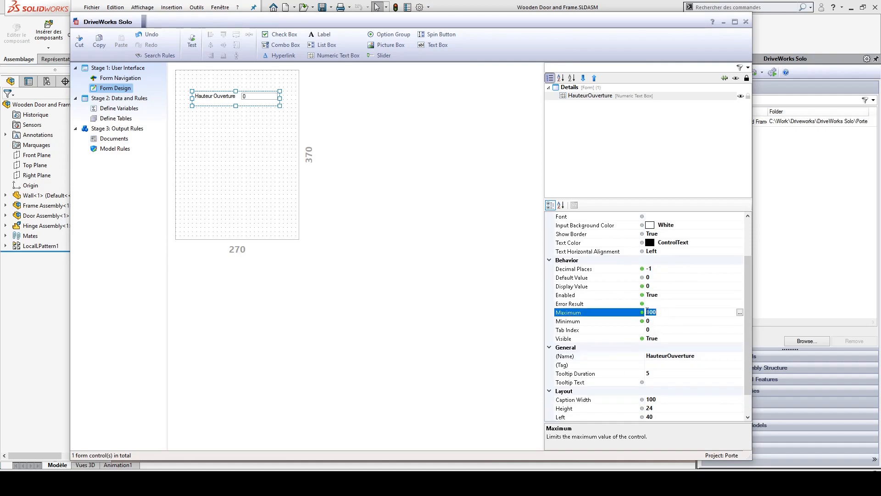
pyautogui.write('2100')
pyautogui.click(661, 321)
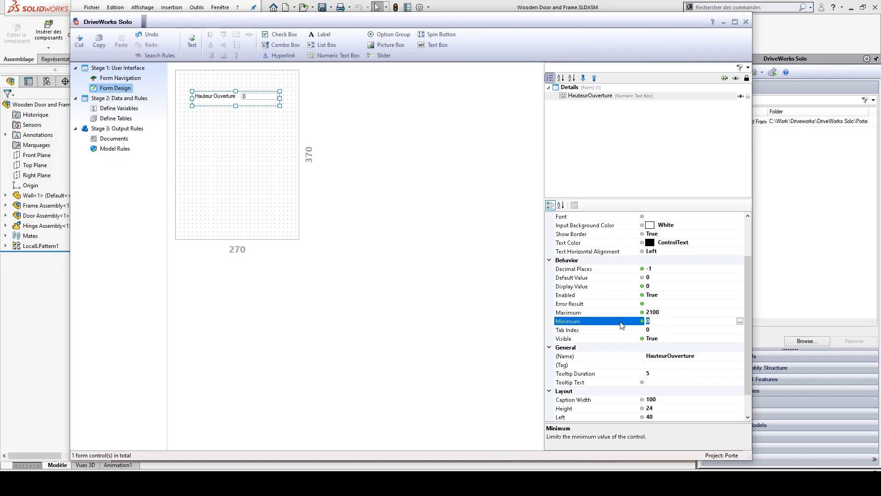
pyautogui.write('1700')
pyautogui.click(661, 330)
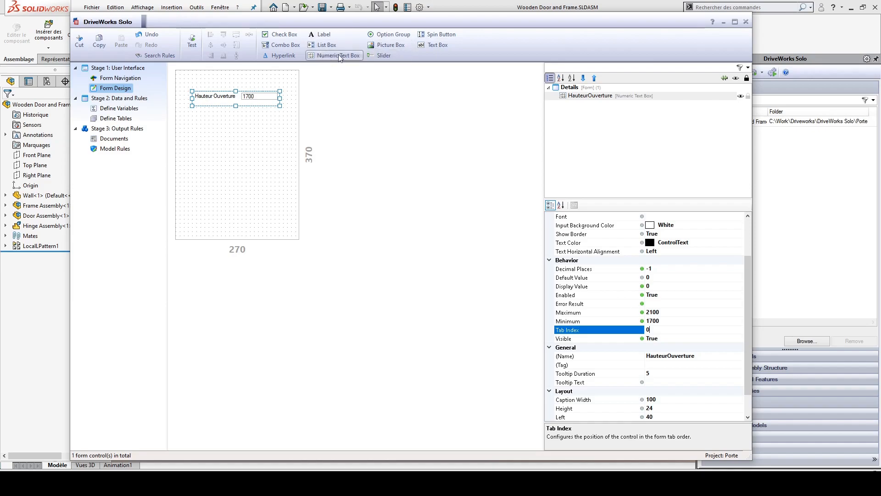
# Add a spin button named LargeurOuverture directly below HauteurOuverture, aligned with it and equally wide.
pyautogui.click(431, 37)
pyautogui.write('LargeurOuverture')
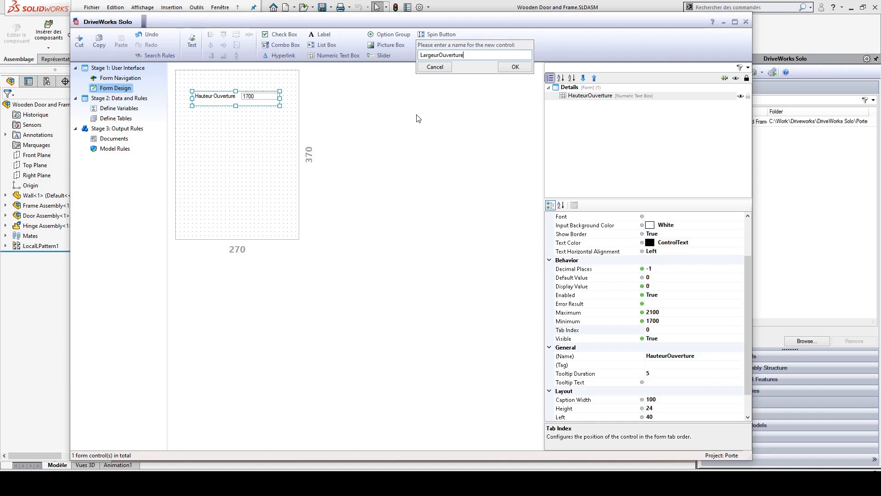
pyautogui.click(513, 68)
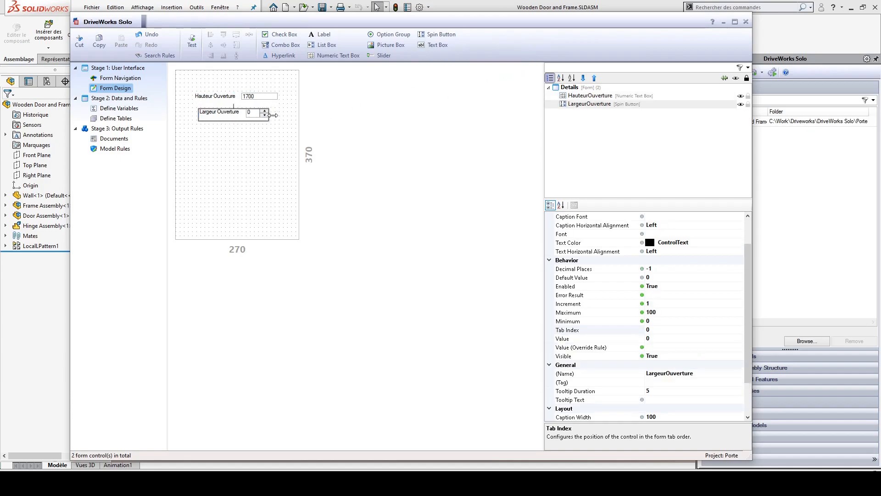
pyautogui.click(234, 118)
pyautogui.moveTo(234, 118); pyautogui.dragTo(229, 118)
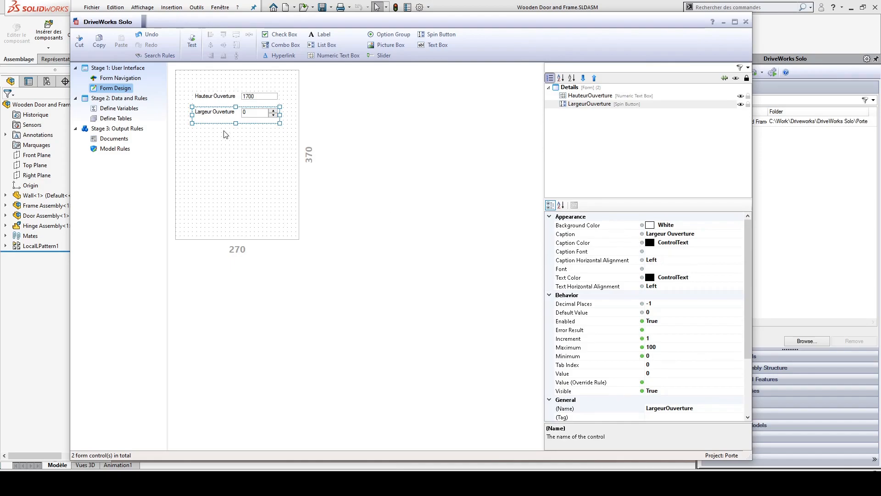
# Set the LargeurOuverture spin button's increment to 50, maximum to 1500 and minimum to 900.
pyautogui.click(667, 338)
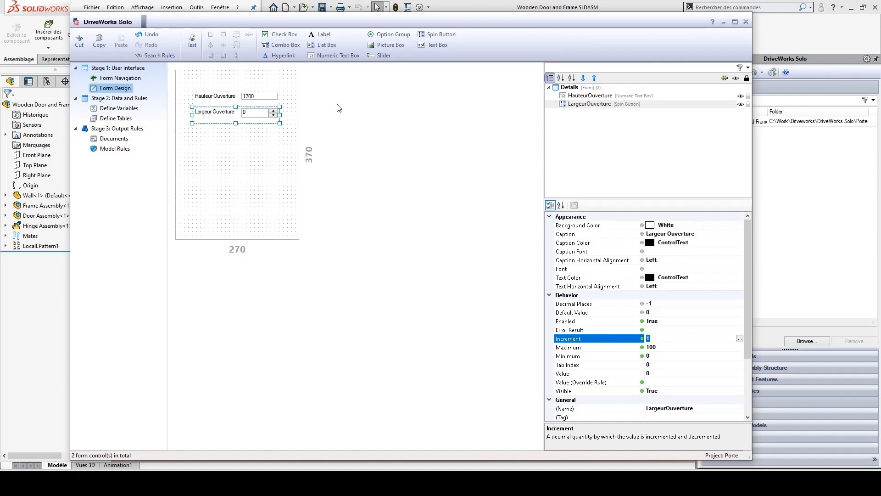
pyautogui.write('50')
pyautogui.click(663, 356)
pyautogui.click(664, 347)
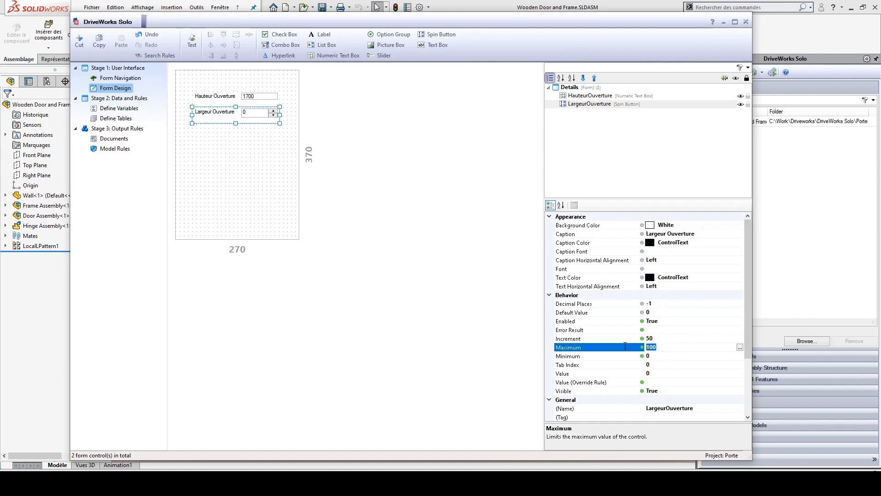
pyautogui.write('1500')
pyautogui.click(655, 356)
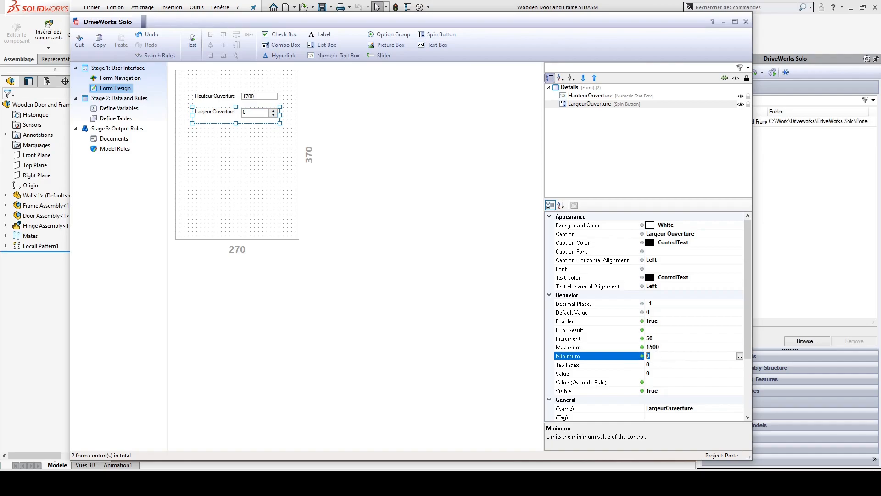
pyautogui.write('900')
pyautogui.click(386, 233)
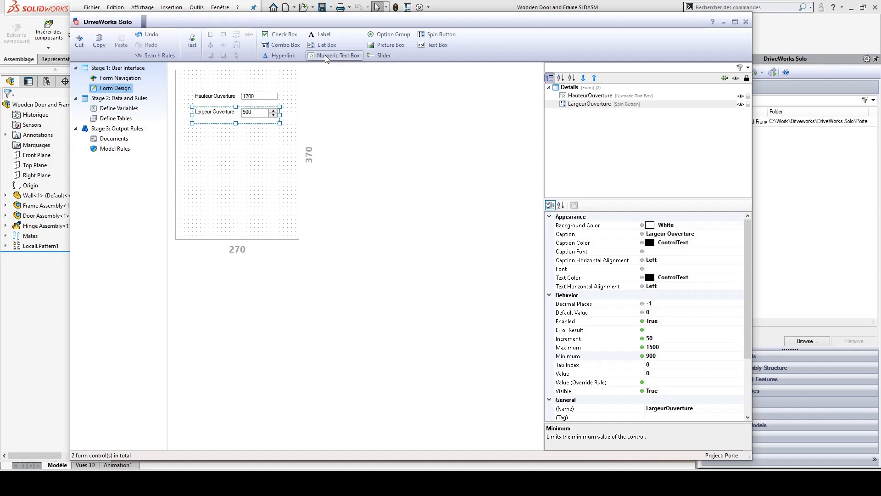
# Add a combo box named Fenetre below LargeurOuverture, aligned with the controls above, and narrow its caption area to enlarge the list field.
pyautogui.click(290, 46)
pyautogui.write('Fenetre')
pyautogui.click(355, 78)
pyautogui.moveTo(208, 137); pyautogui.dragTo(208, 135)
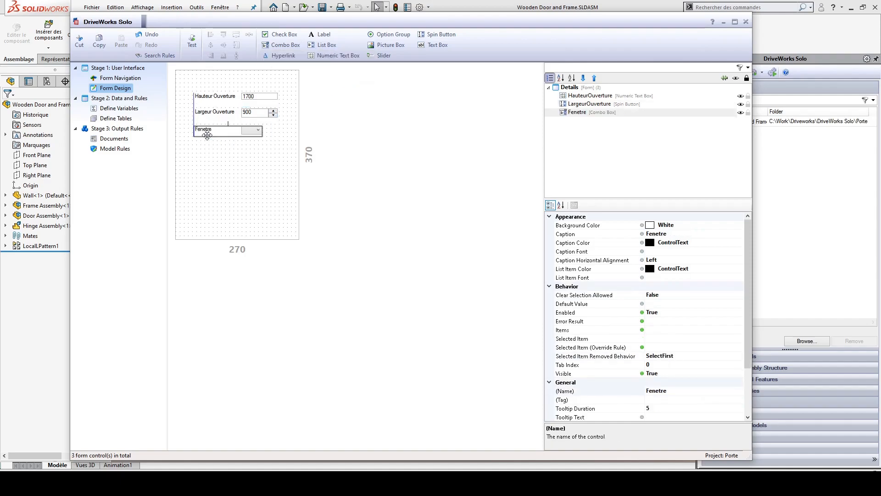
pyautogui.moveTo(264, 131); pyautogui.dragTo(223, 130)
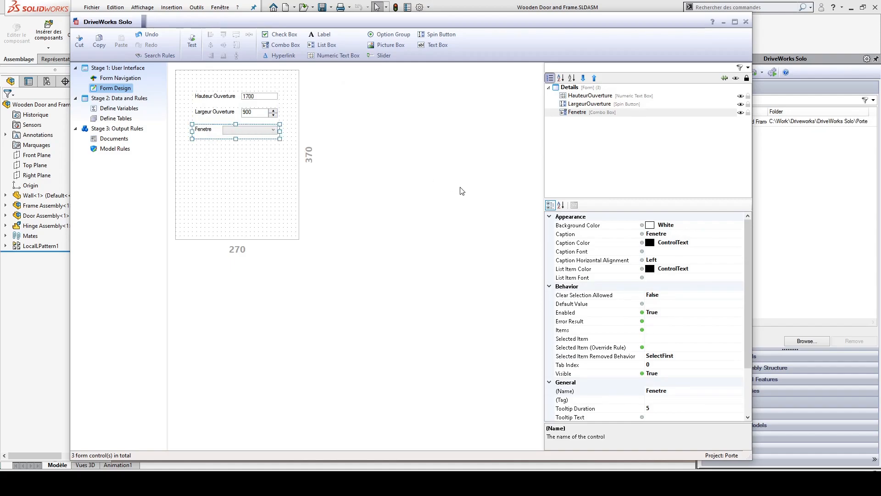
# Open the rule builder for the Fenetre combo box's Items property and enlarge its window.
pyautogui.click(595, 330)
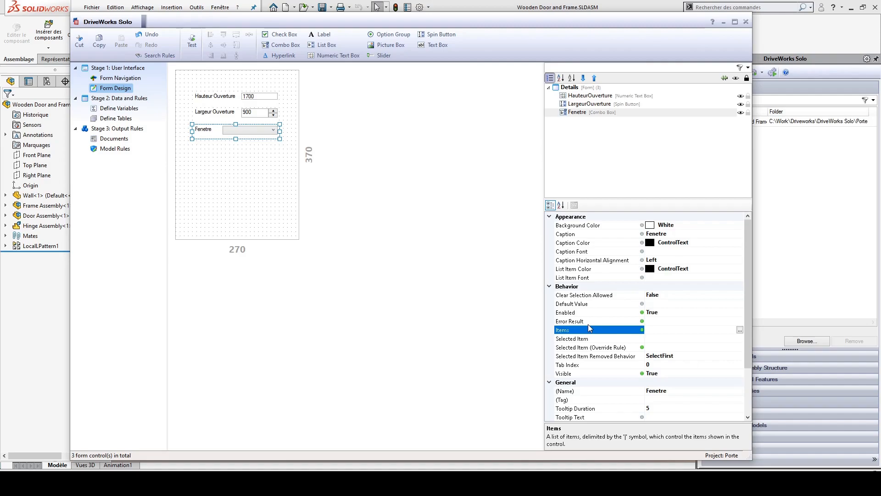
pyautogui.click(740, 330)
pyautogui.moveTo(263, 106); pyautogui.dragTo(391, 131)
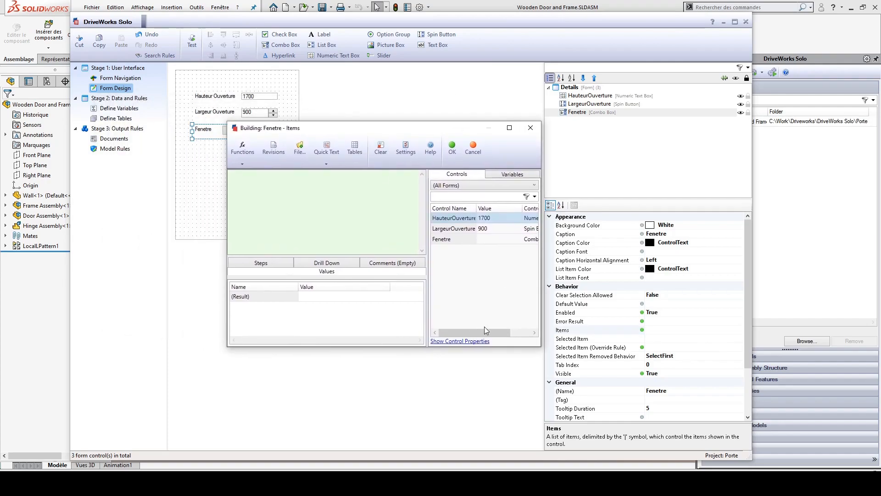
pyautogui.moveTo(541, 346); pyautogui.dragTo(657, 386)
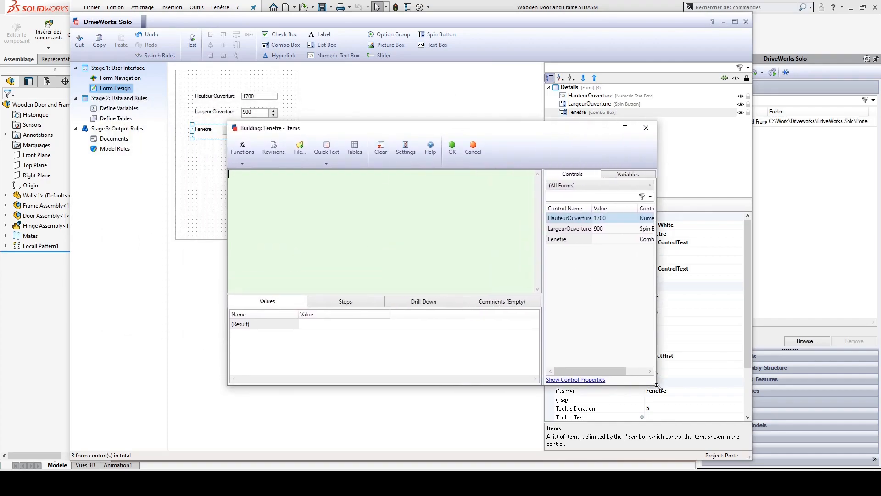
pyautogui.moveTo(406, 129); pyautogui.dragTo(325, 144)
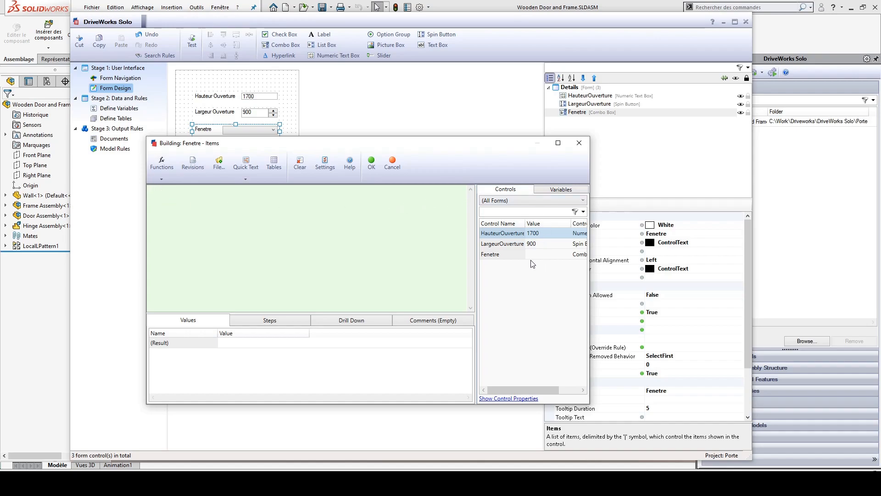
# Examine the controls, variables and function categories available in the rule builder, including the Logical functions.
pyautogui.click(552, 190)
pyautogui.click(509, 189)
pyautogui.click(558, 190)
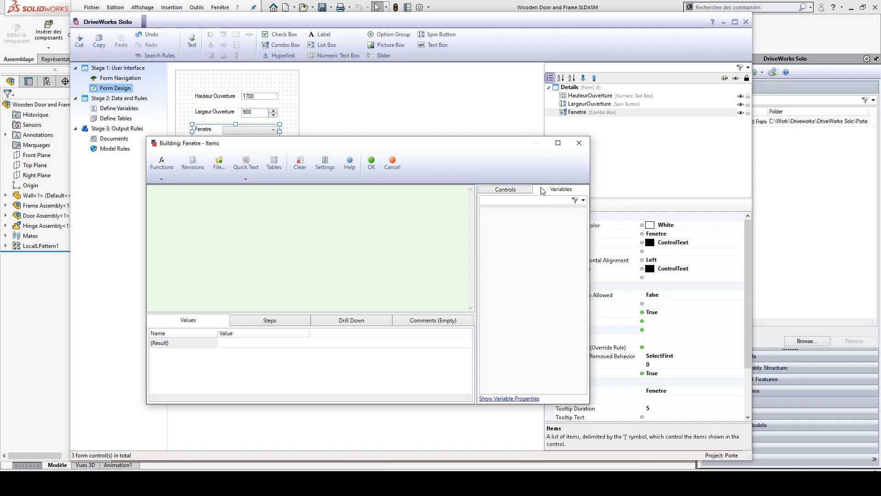
pyautogui.click(505, 190)
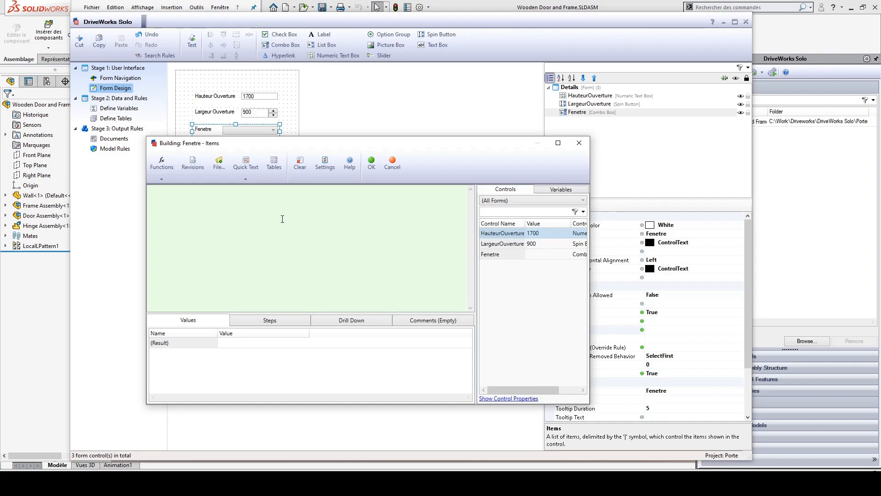
pyautogui.click(164, 177)
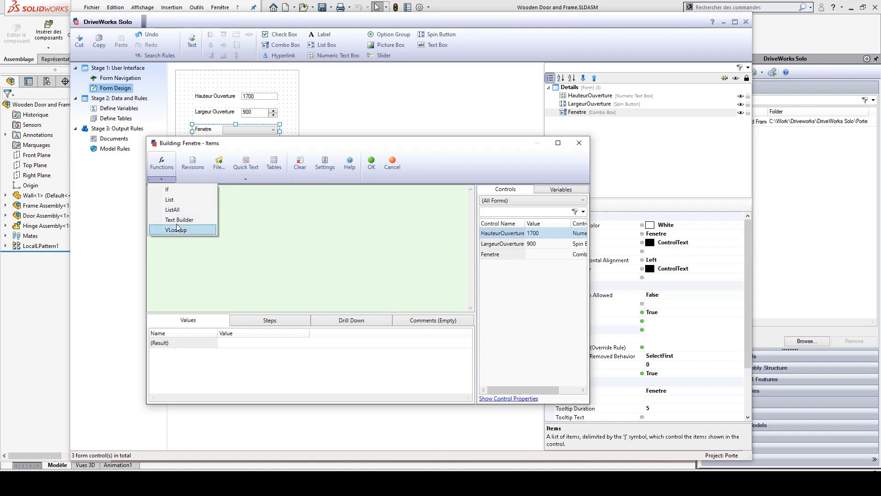
pyautogui.click(167, 172)
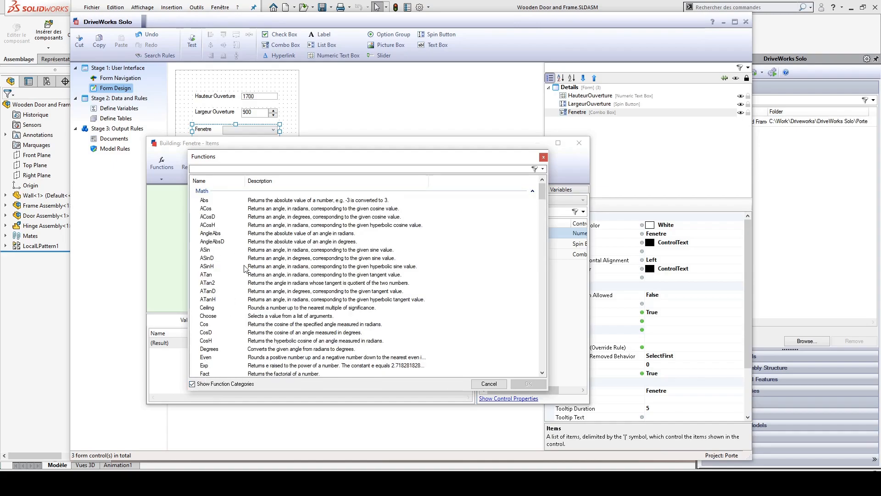
pyautogui.click(533, 191)
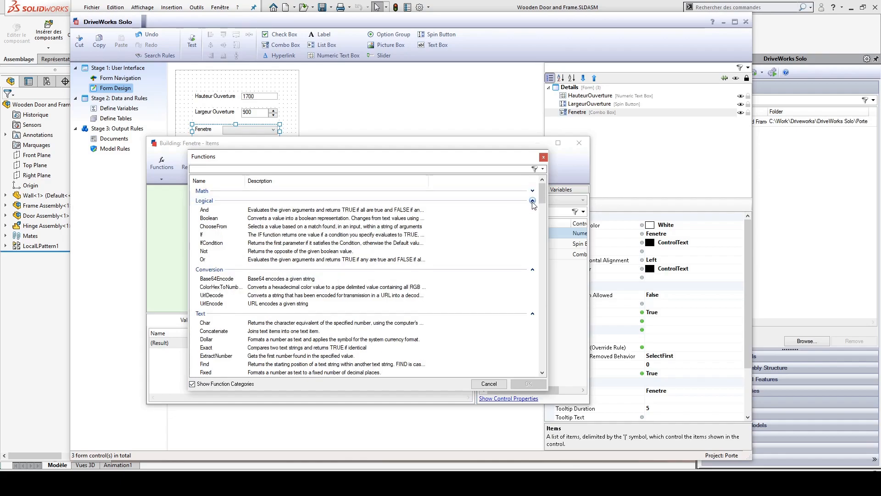
pyautogui.click(532, 200)
pyautogui.click(532, 210)
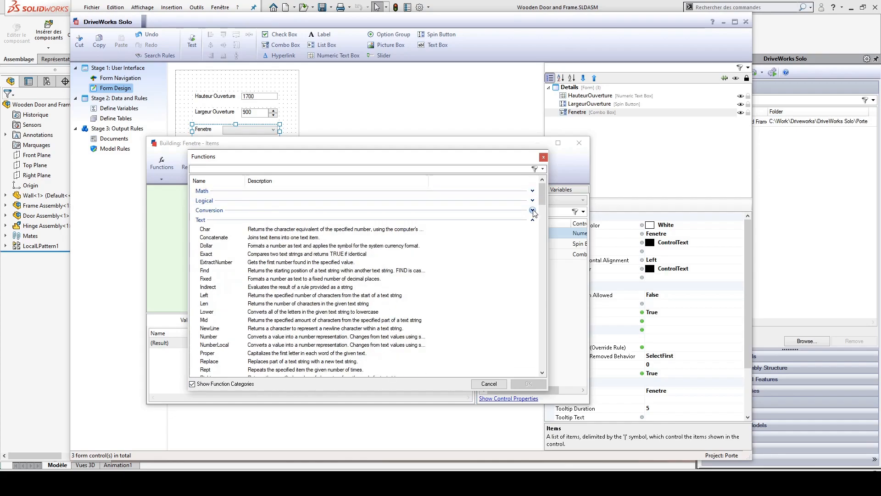
pyautogui.click(533, 201)
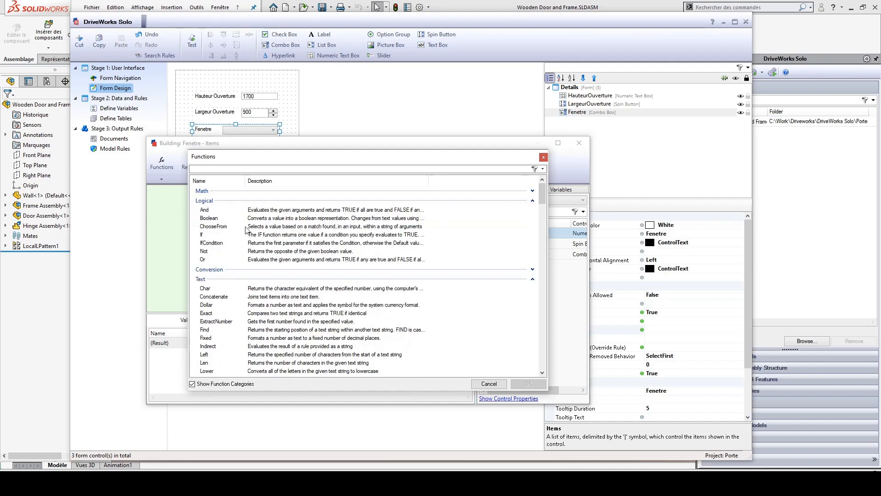